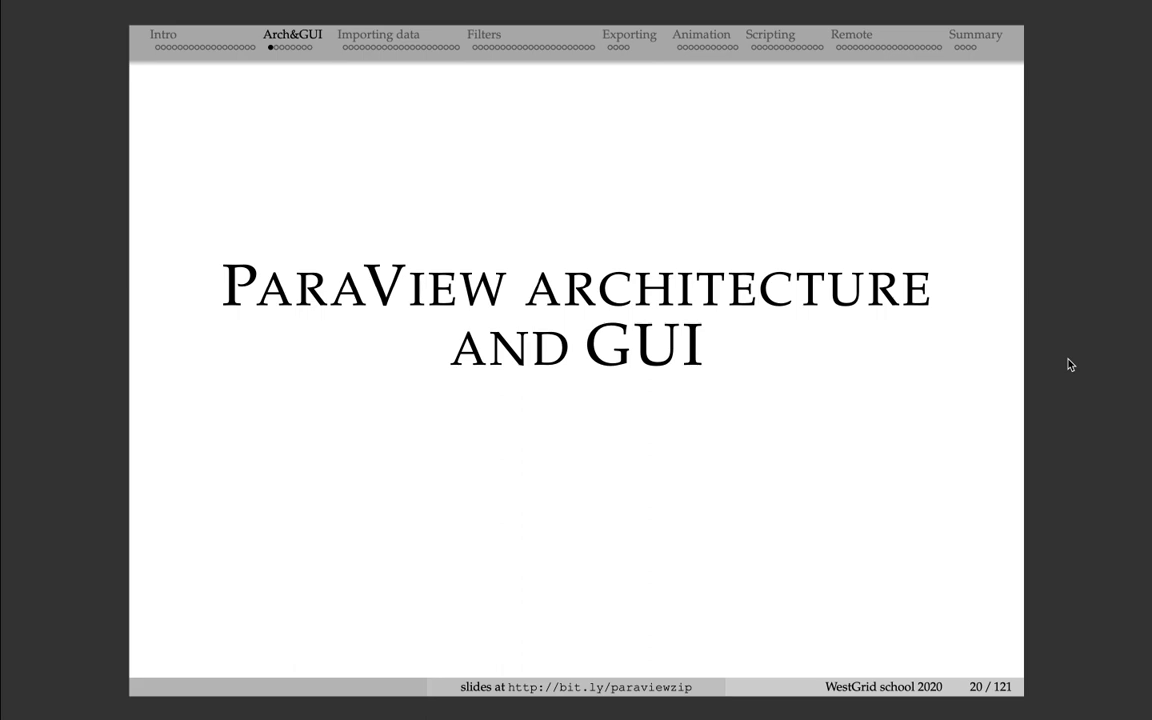
{"action": "key", "text": "Right"}
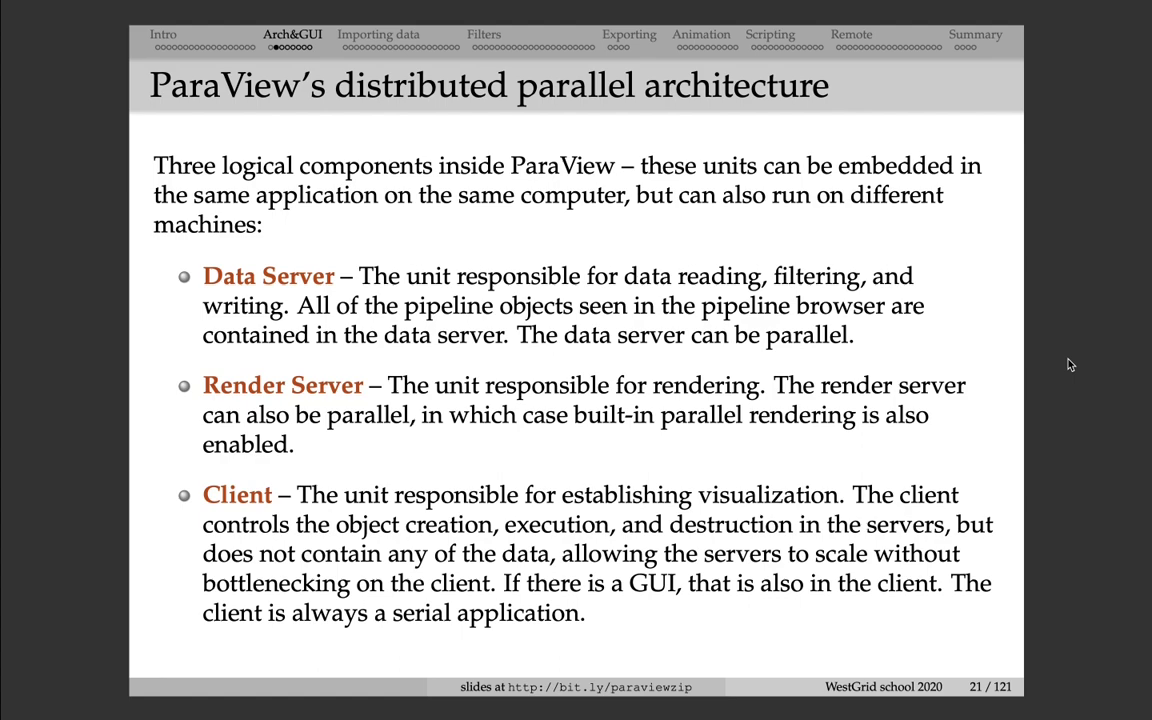
{"action": "key", "text": "Right"}
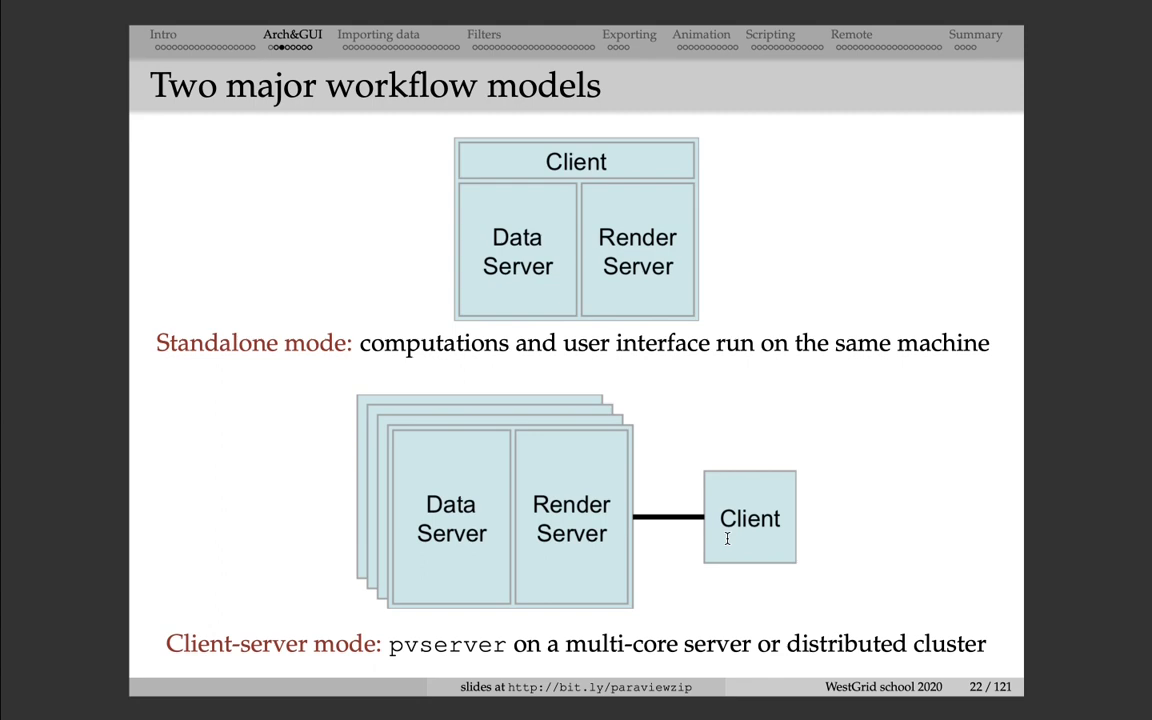
{"action": "key", "text": "Right"}
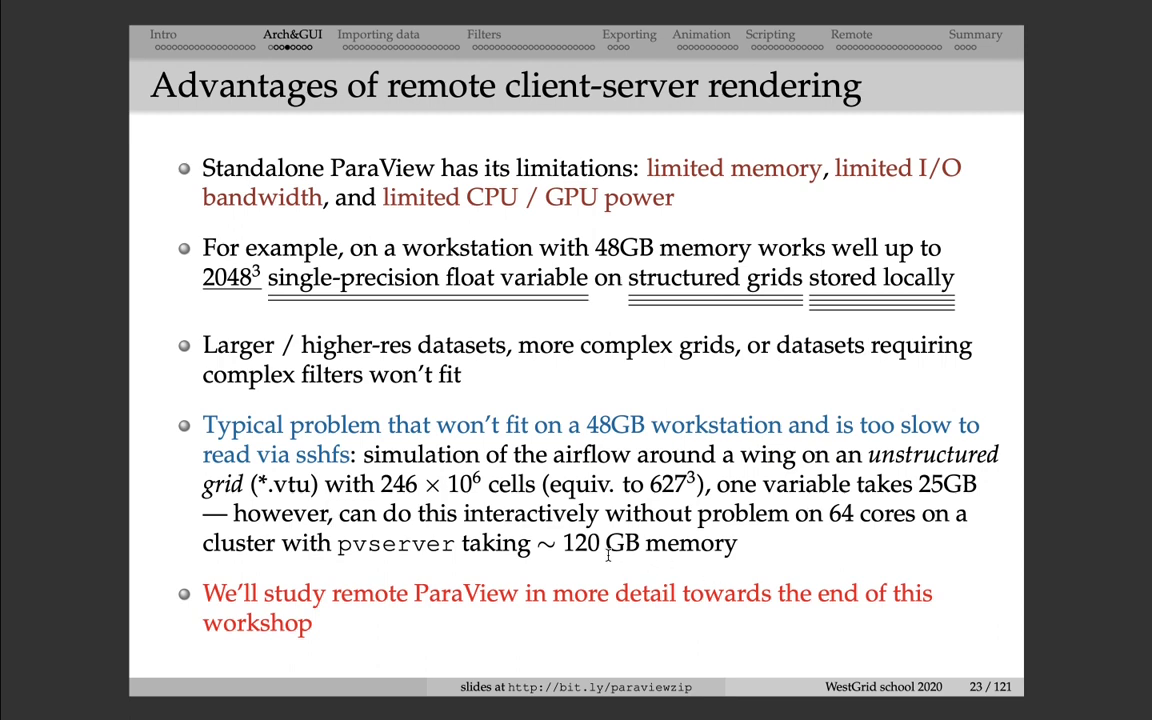
{"action": "key", "text": "Right"}
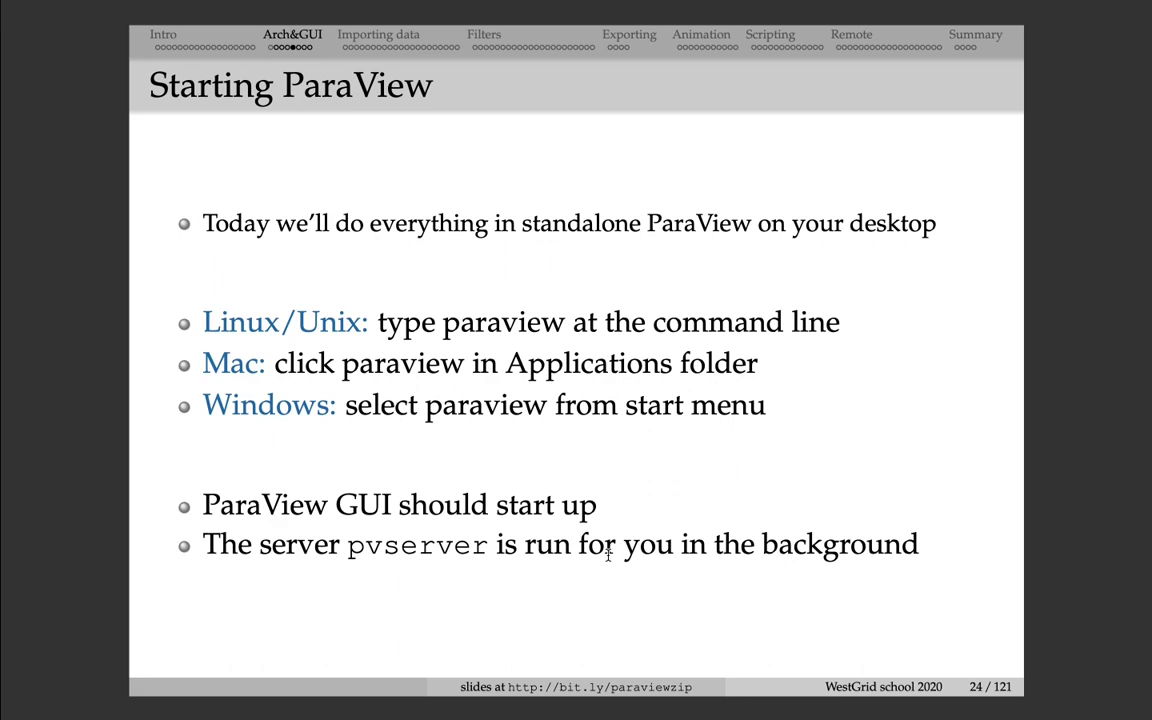
{"action": "key", "text": "Right"}
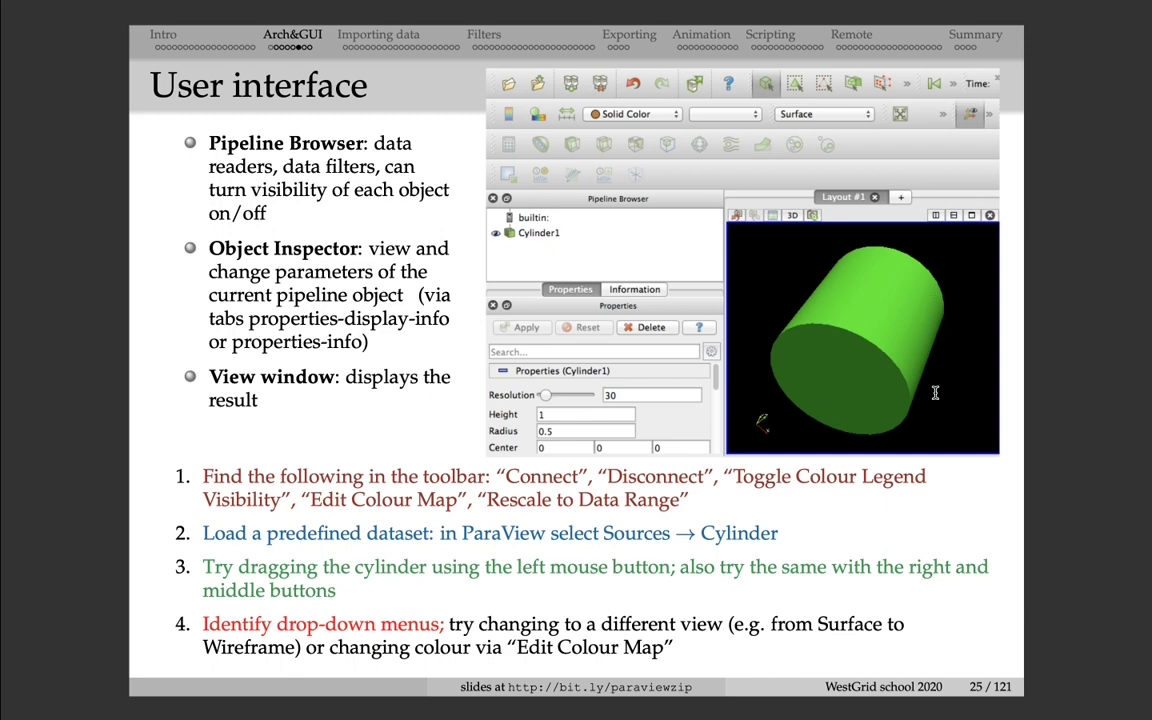
Step: Switch to ParaView and create a cone source with its default parameters
{"action": "key", "text": "super+Tab"}
{"action": "key", "text": "super+Tab"}
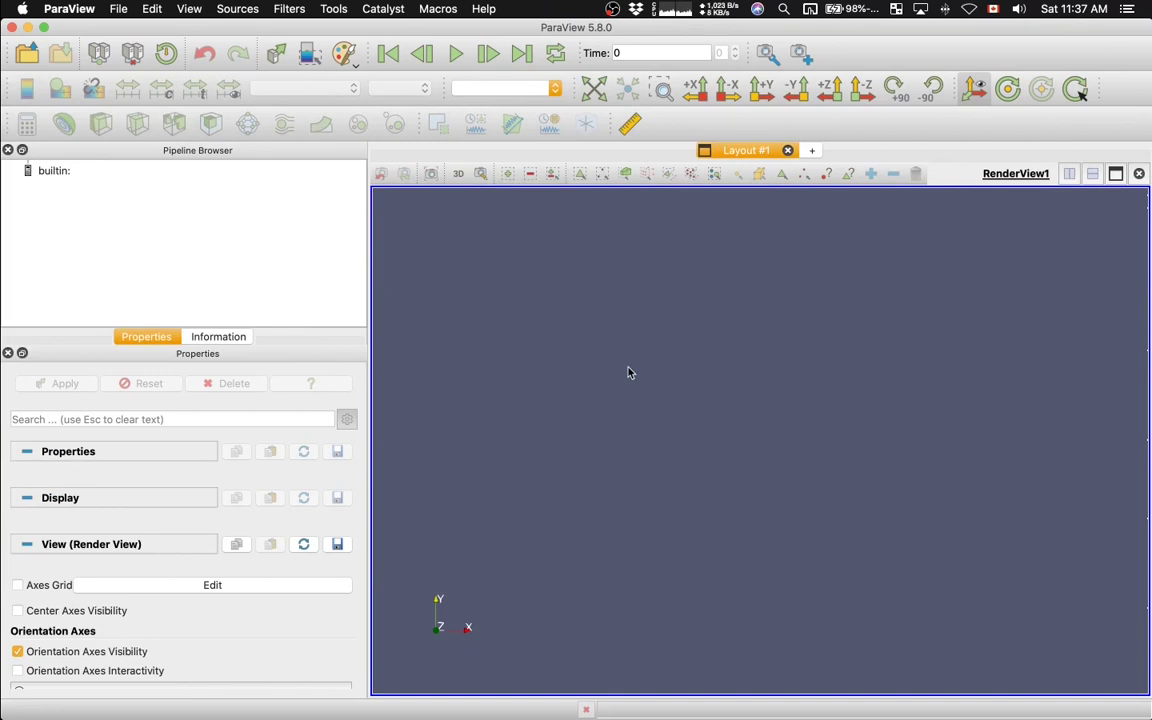
{"action": "left_click", "coordinate": [252, 7]}
{"action": "mouse_move", "coordinate": [232, 69]}
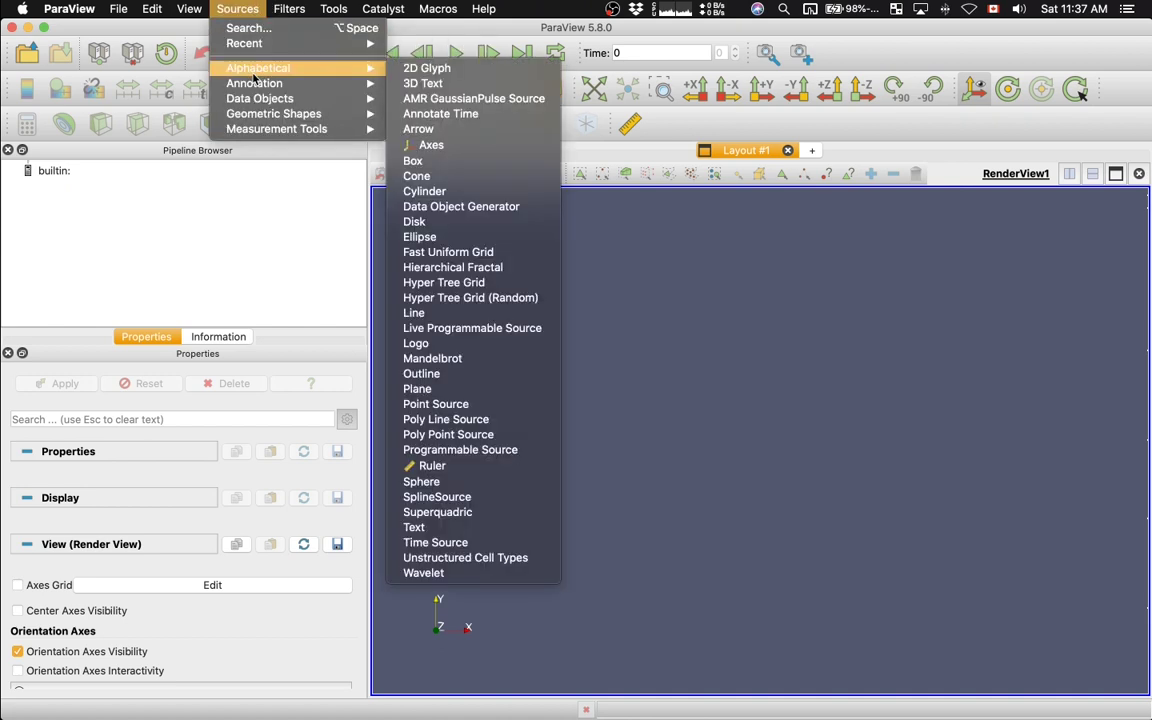
{"action": "left_click", "coordinate": [436, 178]}
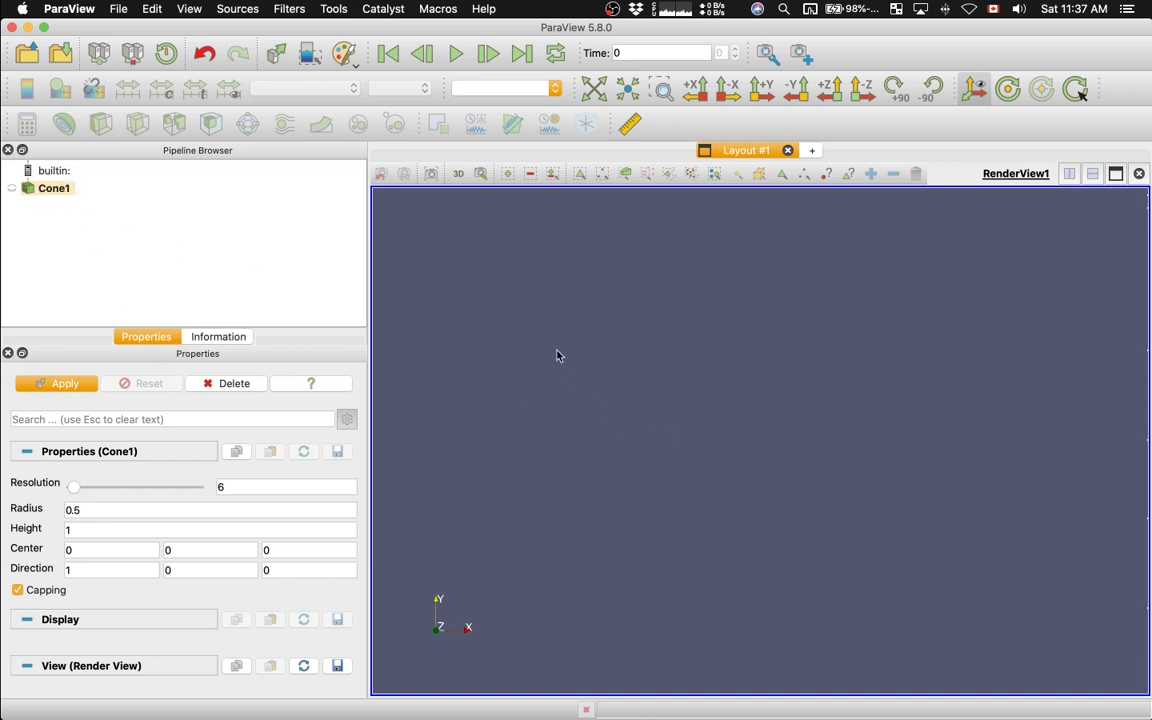
{"action": "left_click", "coordinate": [64, 384]}
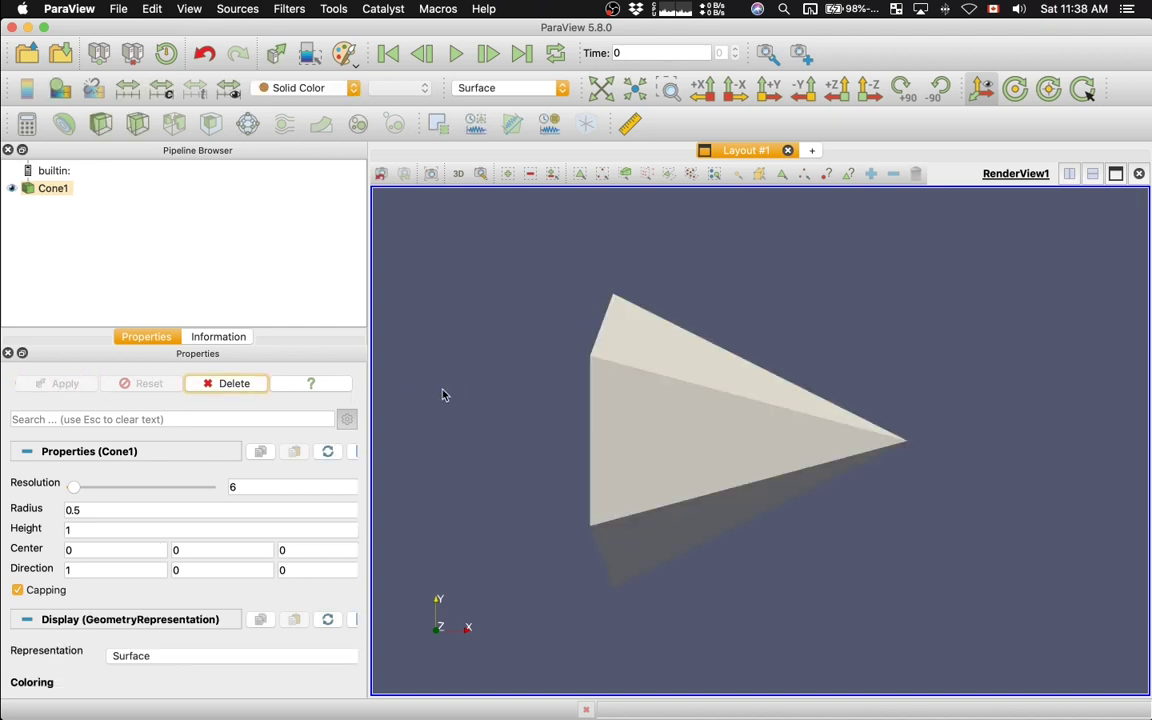
Step: Set the cone's resolution to 30 and apply the change
{"action": "left_click_drag", "start_coordinate": [478, 391], "coordinate": [671, 543]}
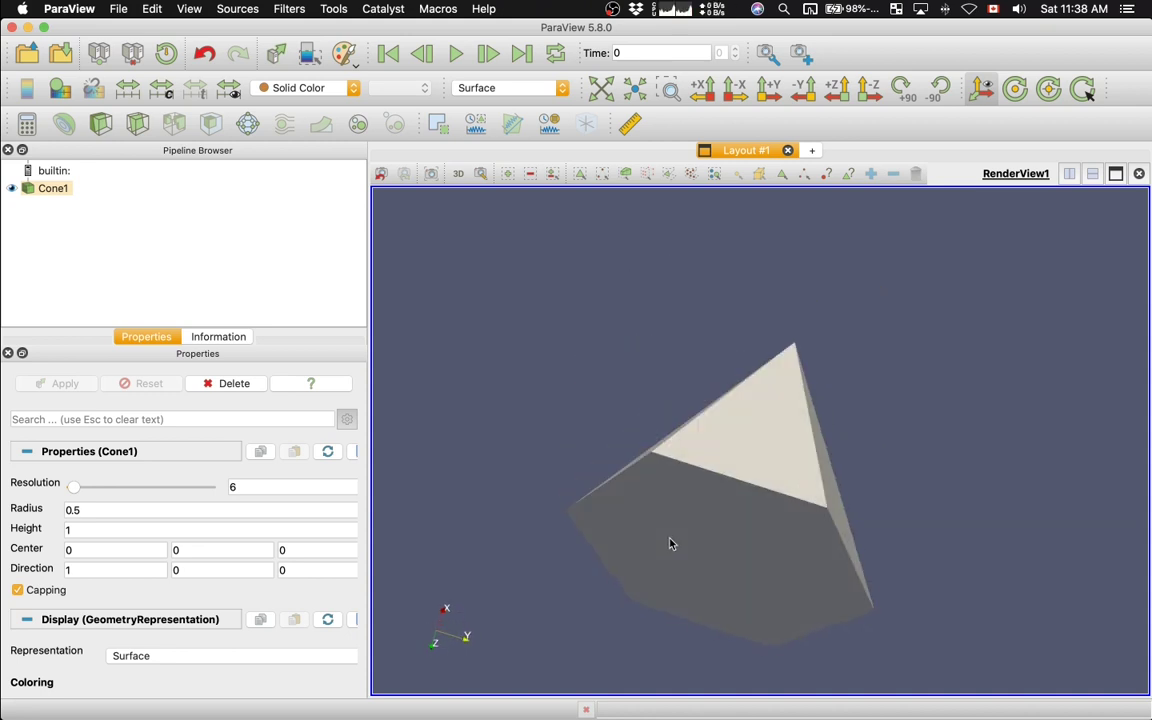
{"action": "scroll", "coordinate": [671, 543], "scroll_direction": "up", "scroll_amount": 3}
{"action": "scroll", "coordinate": [671, 543], "scroll_direction": "down", "scroll_amount": 3}
{"action": "middle_click_drag", "start_coordinate": [865, 436], "coordinate": [882, 404]}
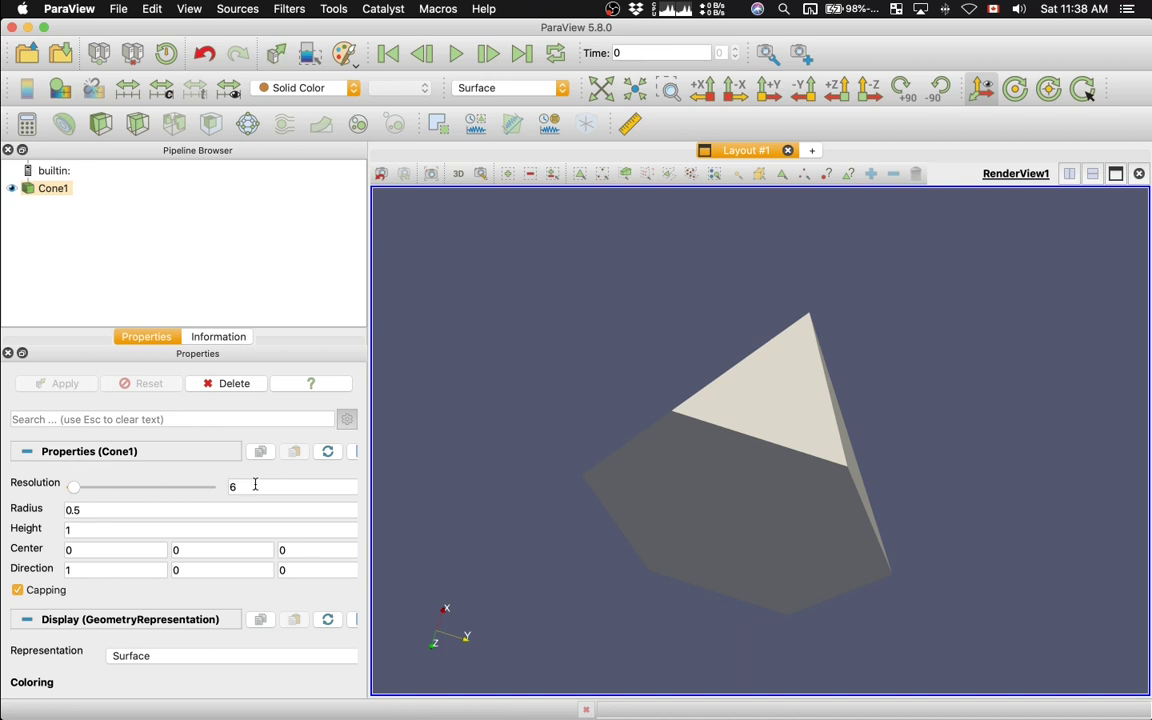
{"action": "mouse_move", "coordinate": [273, 484]}
{"action": "left_click", "coordinate": [255, 484]}
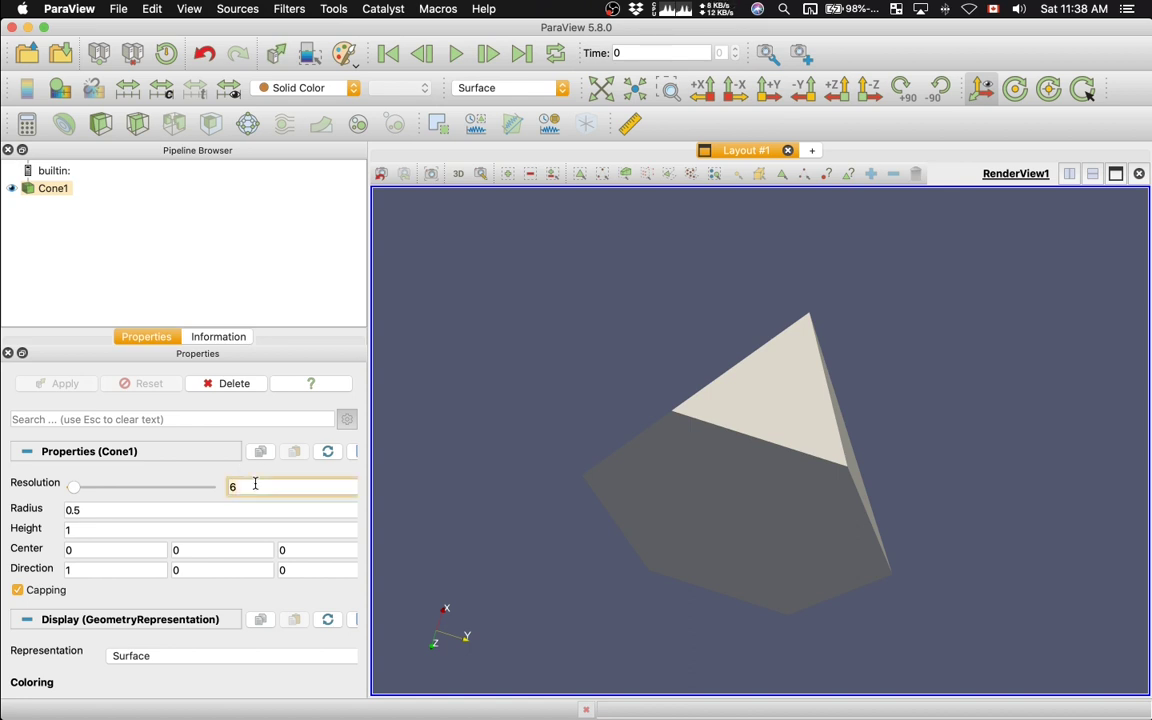
{"action": "key", "text": "BackSpace"}
{"action": "type", "text": "30"}
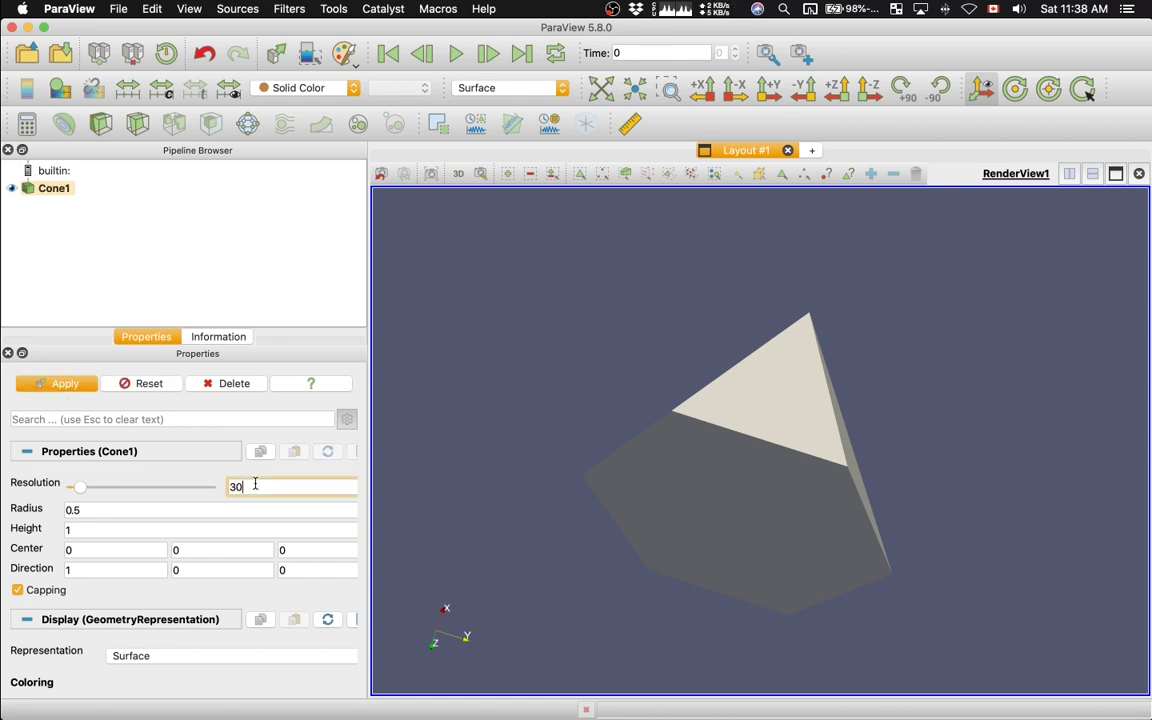
{"action": "left_click", "coordinate": [64, 385]}
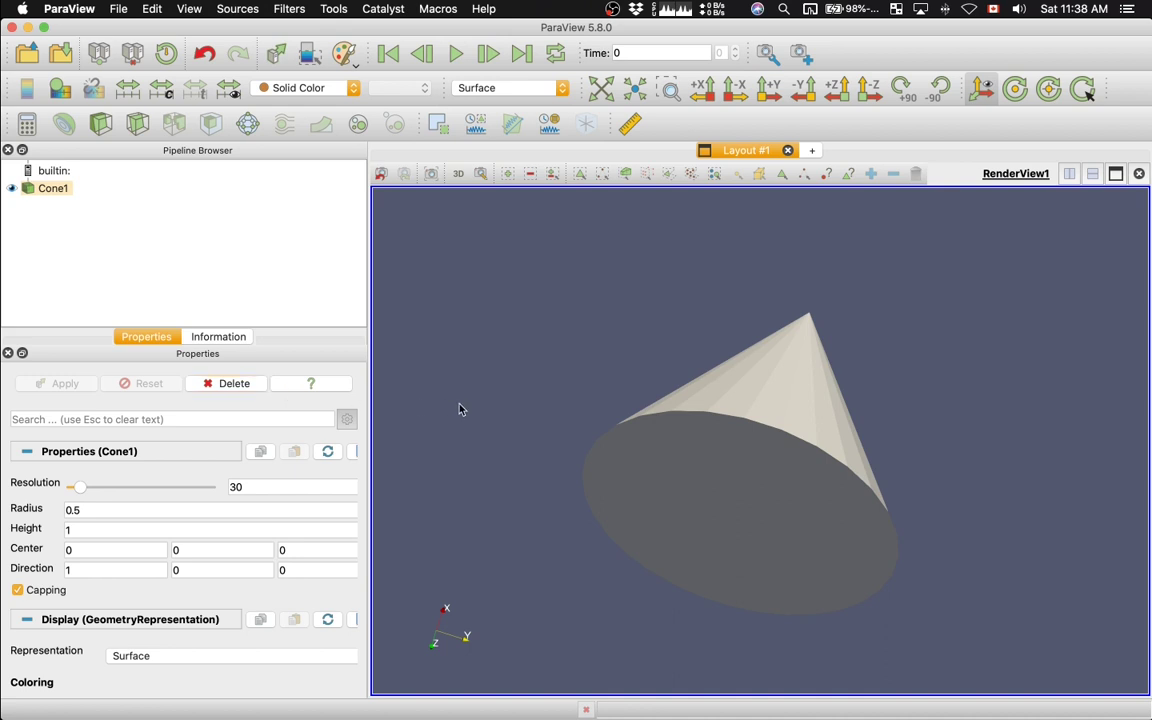
Step: Set the cone's radius to 0.3 and apply the change
{"action": "left_click_drag", "start_coordinate": [460, 406], "coordinate": [588, 433]}
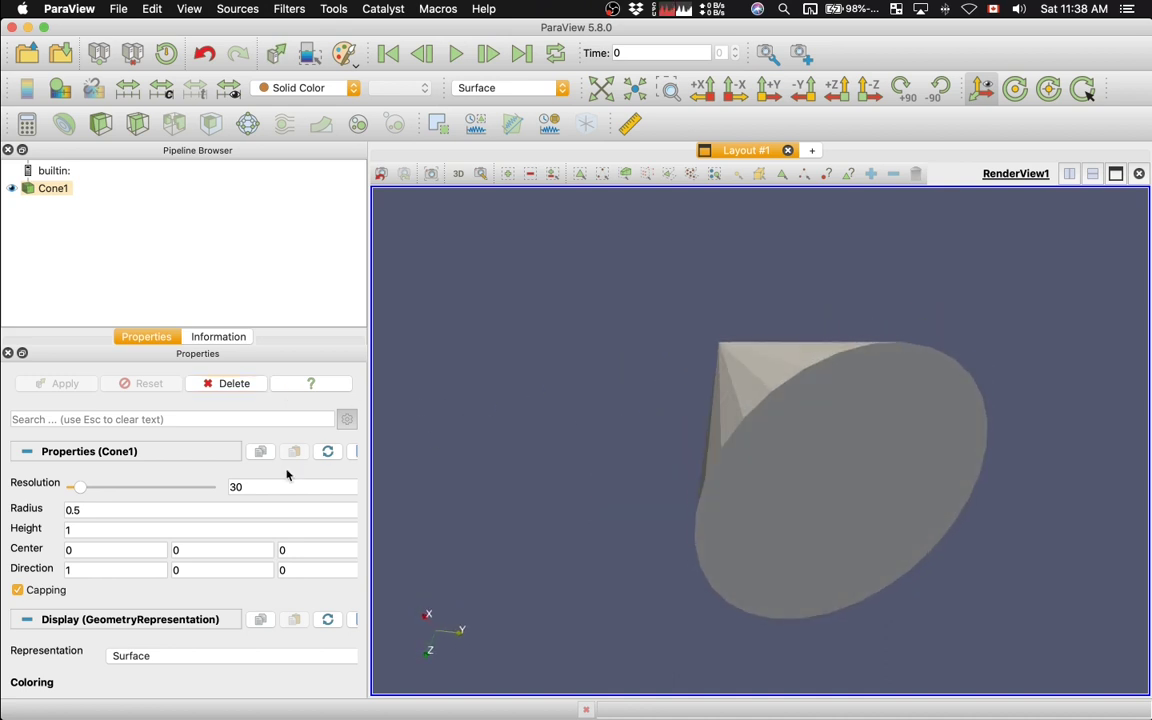
{"action": "left_click", "coordinate": [136, 510]}
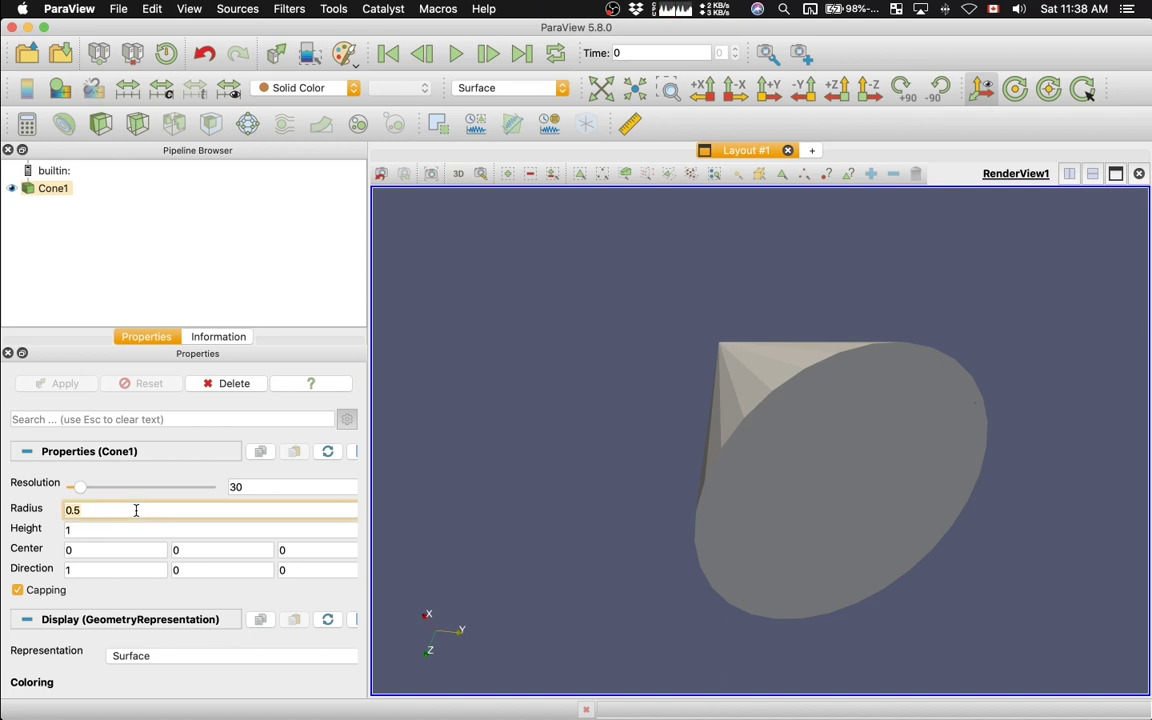
{"action": "key", "text": "BackSpace"}
{"action": "key", "text": "BackSpace"}
{"action": "key", "text": "BackSpace"}
{"action": "type", "text": ".3"}
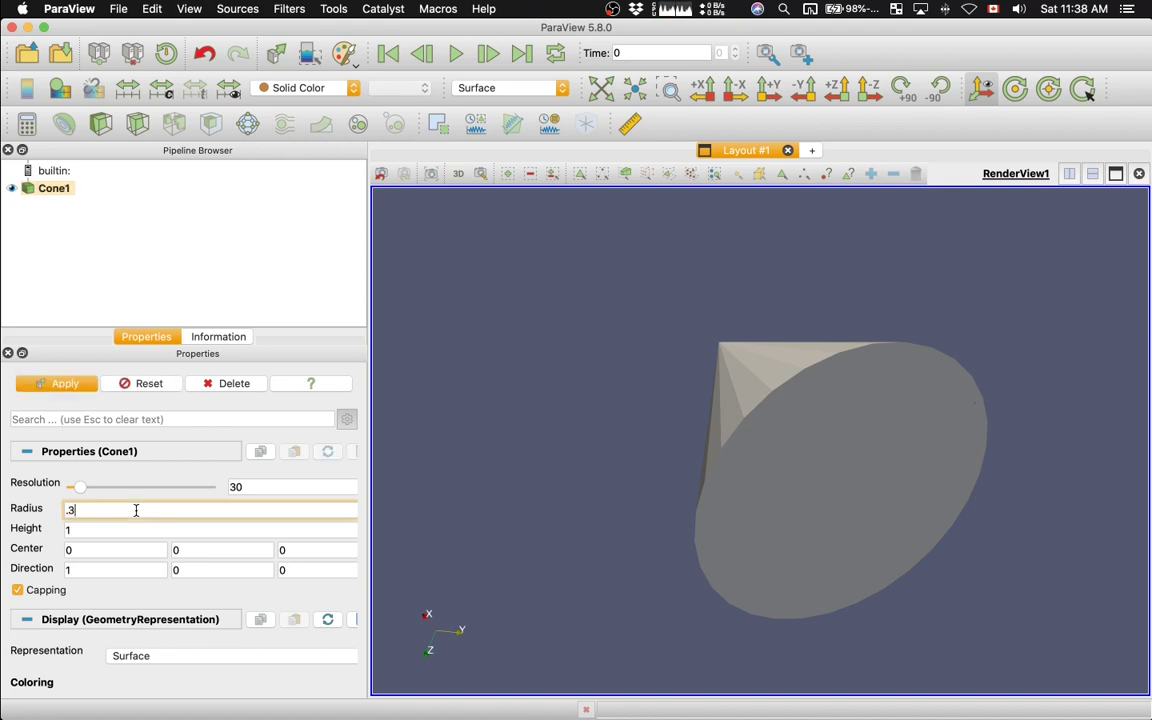
{"action": "left_click", "coordinate": [65, 384]}
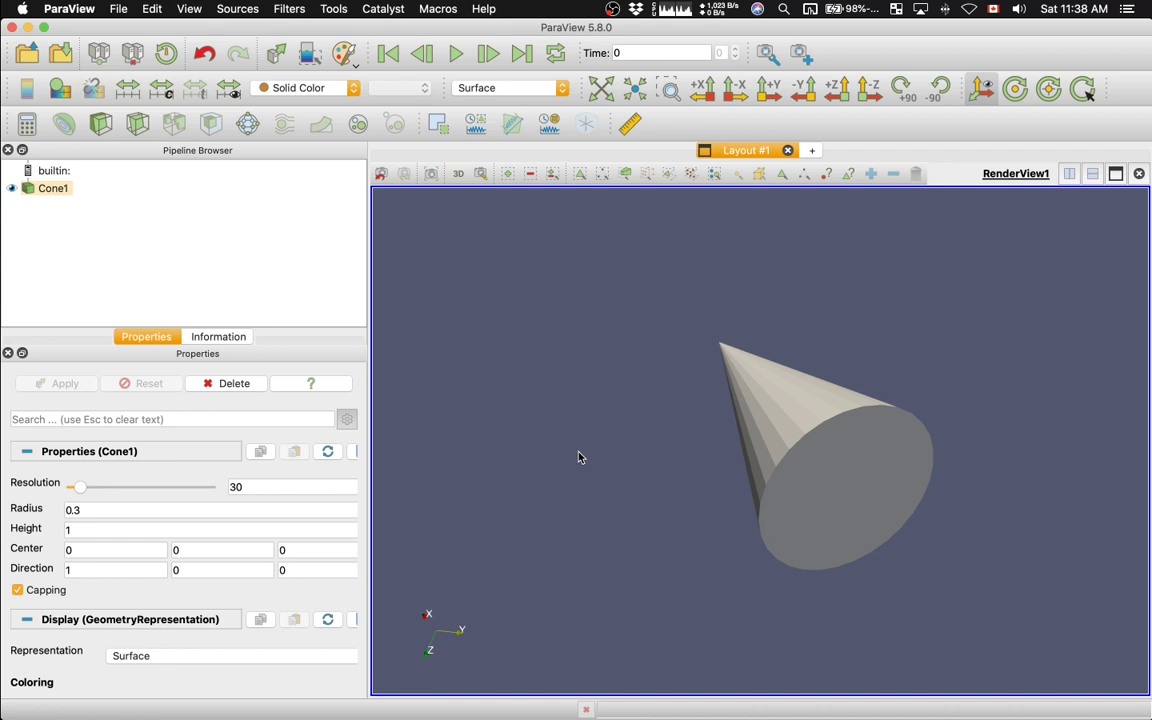
Step: Examine the cone from other angles and check its mesh statistics and bounds
{"action": "mouse_move", "coordinate": [578, 458]}
{"action": "left_mouse_down"}
{"action": "mouse_move", "coordinate": [492, 451]}
{"action": "mouse_move", "coordinate": [653, 509]}
{"action": "mouse_move", "coordinate": [645, 491]}
{"action": "mouse_move", "coordinate": [598, 468]}
{"action": "left_mouse_up"}
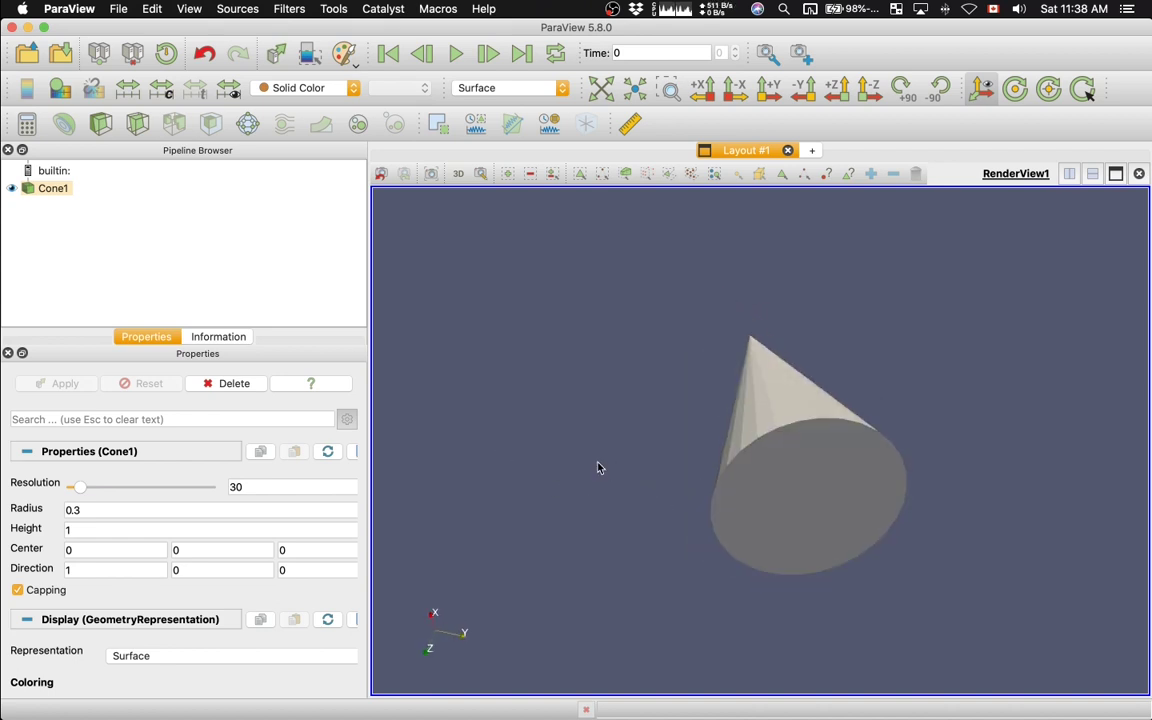
{"action": "left_click_drag", "start_coordinate": [560, 400], "coordinate": [723, 415]}
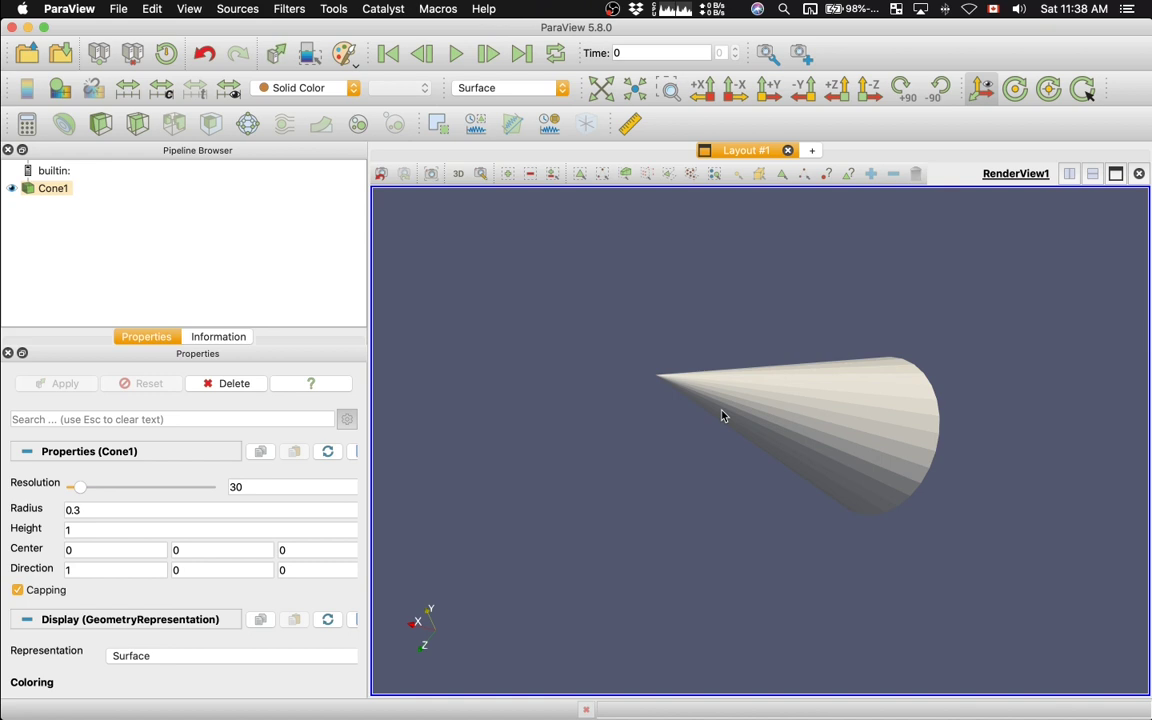
{"action": "left_click", "coordinate": [216, 337]}
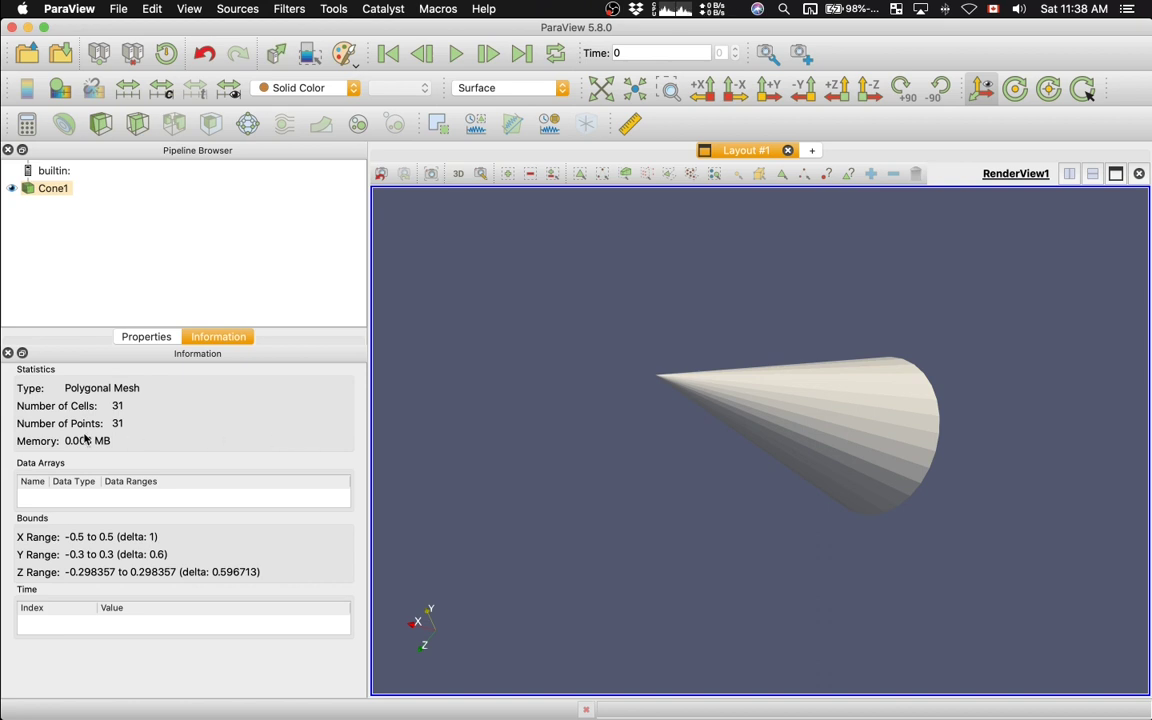
{"action": "left_click", "coordinate": [149, 338]}
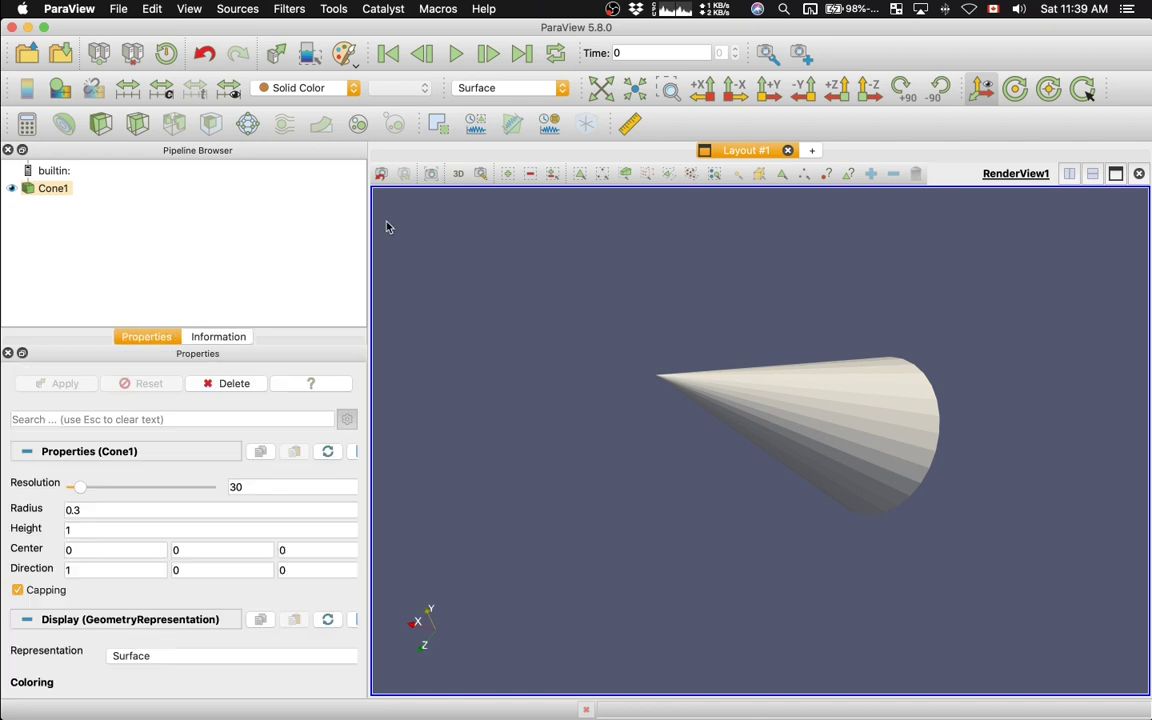
Step: Add a sphere source with its default parameters to the scene
{"action": "left_click", "coordinate": [237, 8]}
{"action": "mouse_move", "coordinate": [270, 67]}
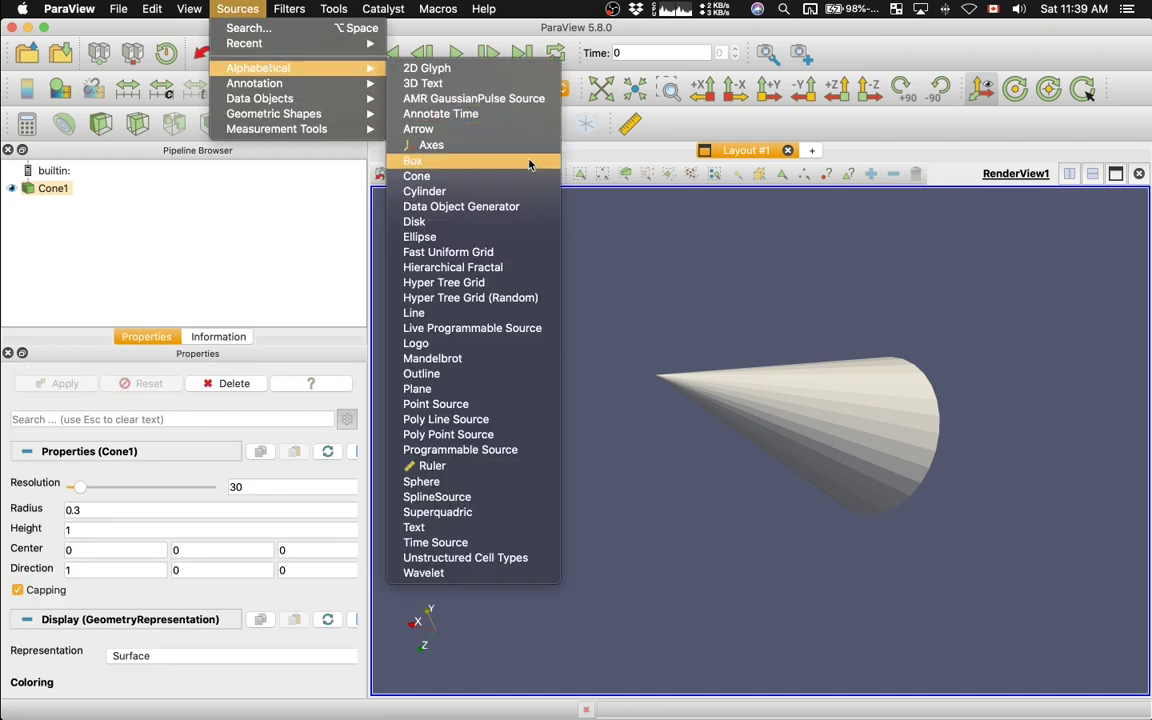
{"action": "left_click", "coordinate": [505, 484]}
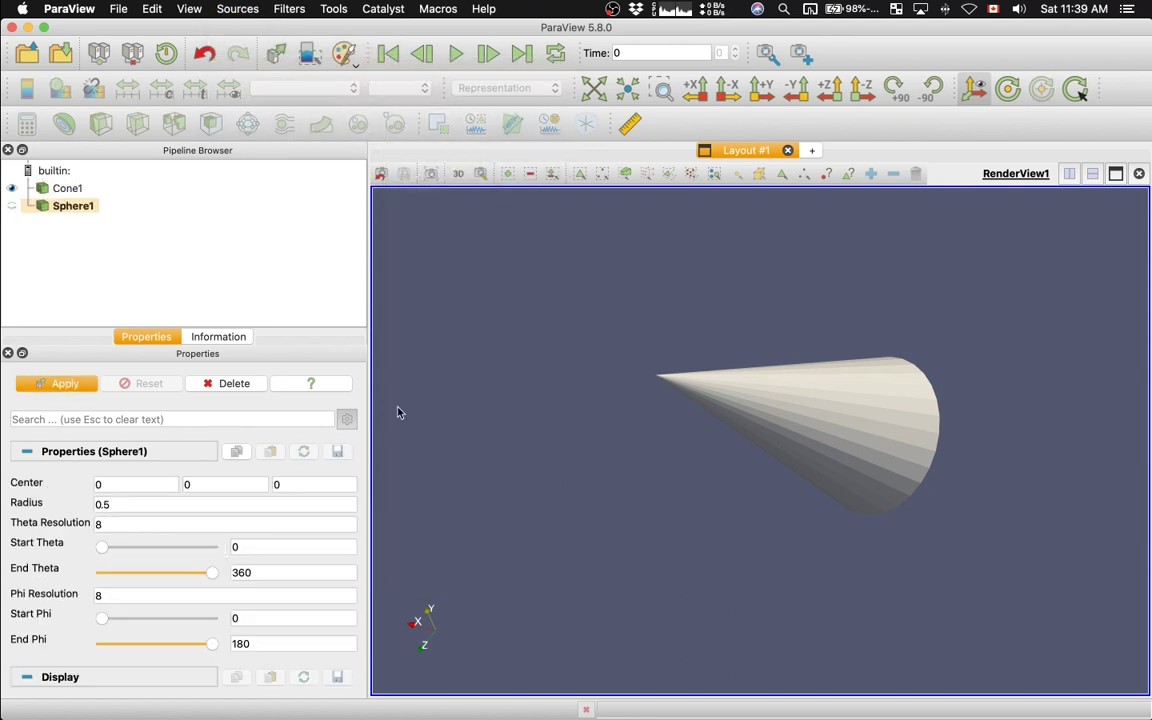
{"action": "left_click", "coordinate": [66, 384]}
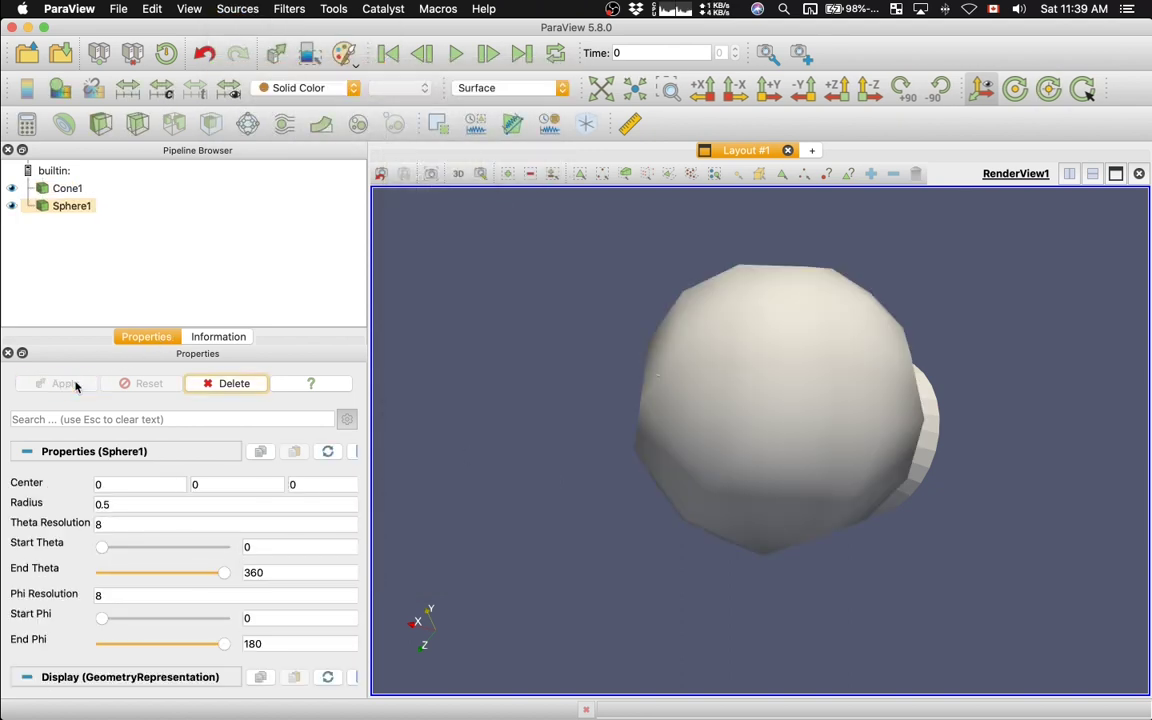
Step: Set the X coordinate of the sphere's center to 1 and apply the change
{"action": "left_click_drag", "start_coordinate": [560, 381], "coordinate": [866, 356]}
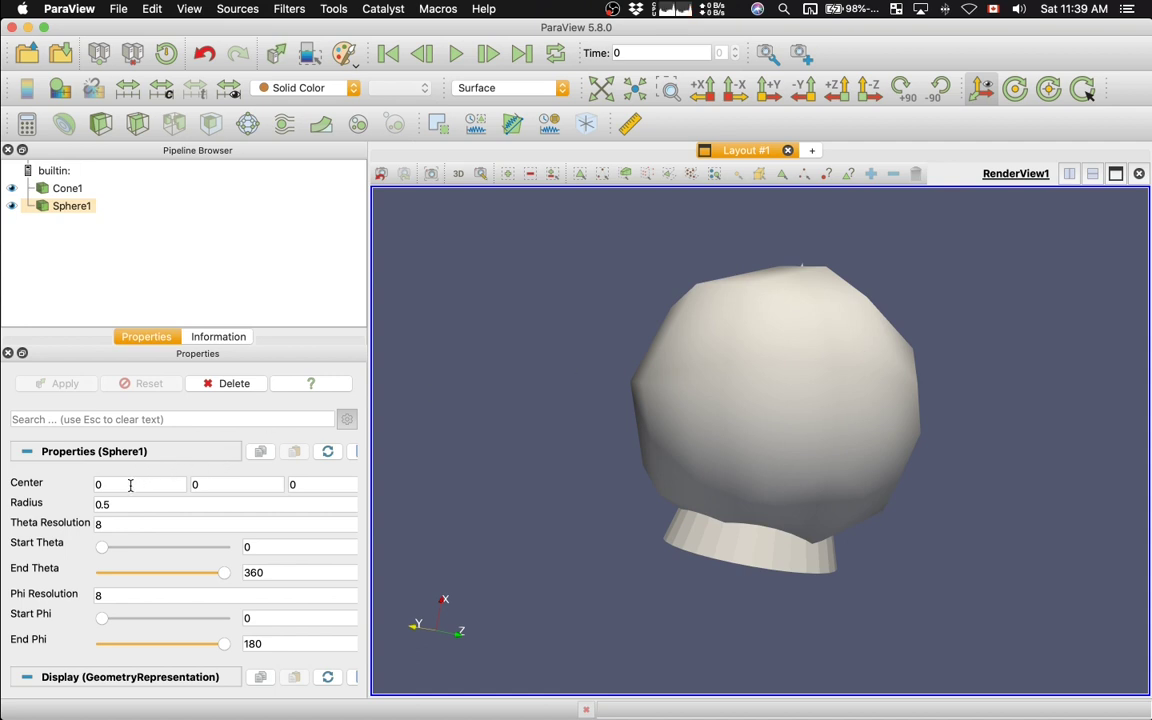
{"action": "left_click_drag", "start_coordinate": [514, 517], "coordinate": [476, 470]}
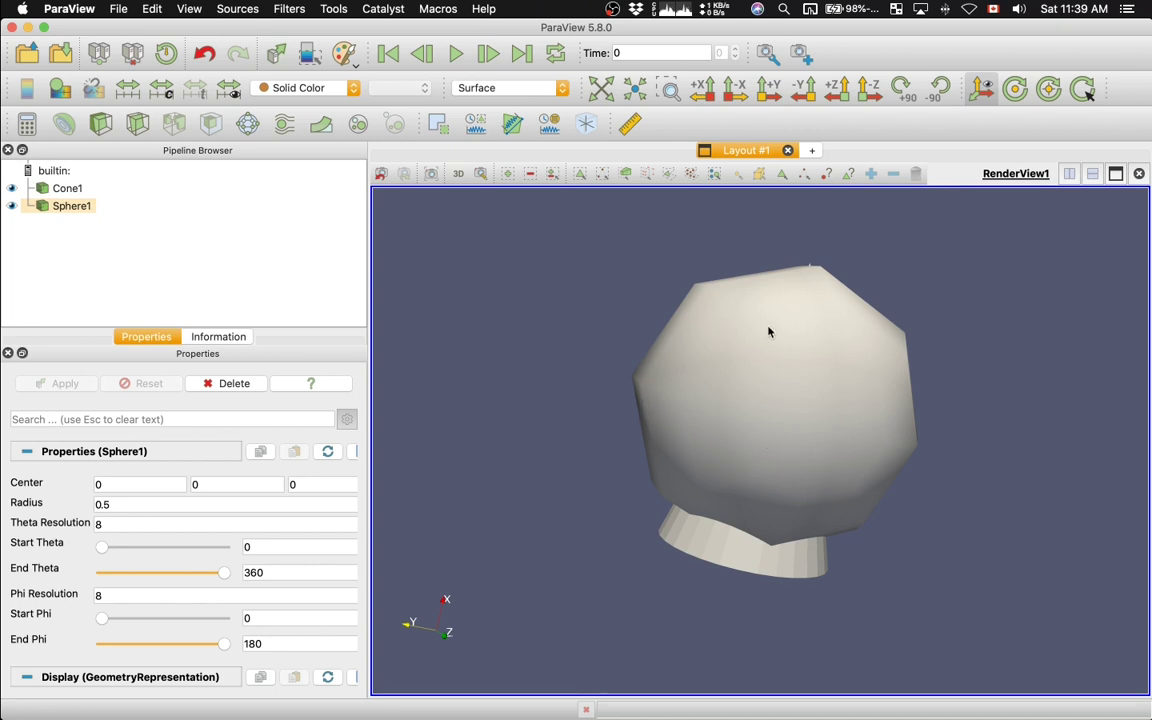
{"action": "double_click", "coordinate": [115, 487]}
{"action": "type", "text": "1"}
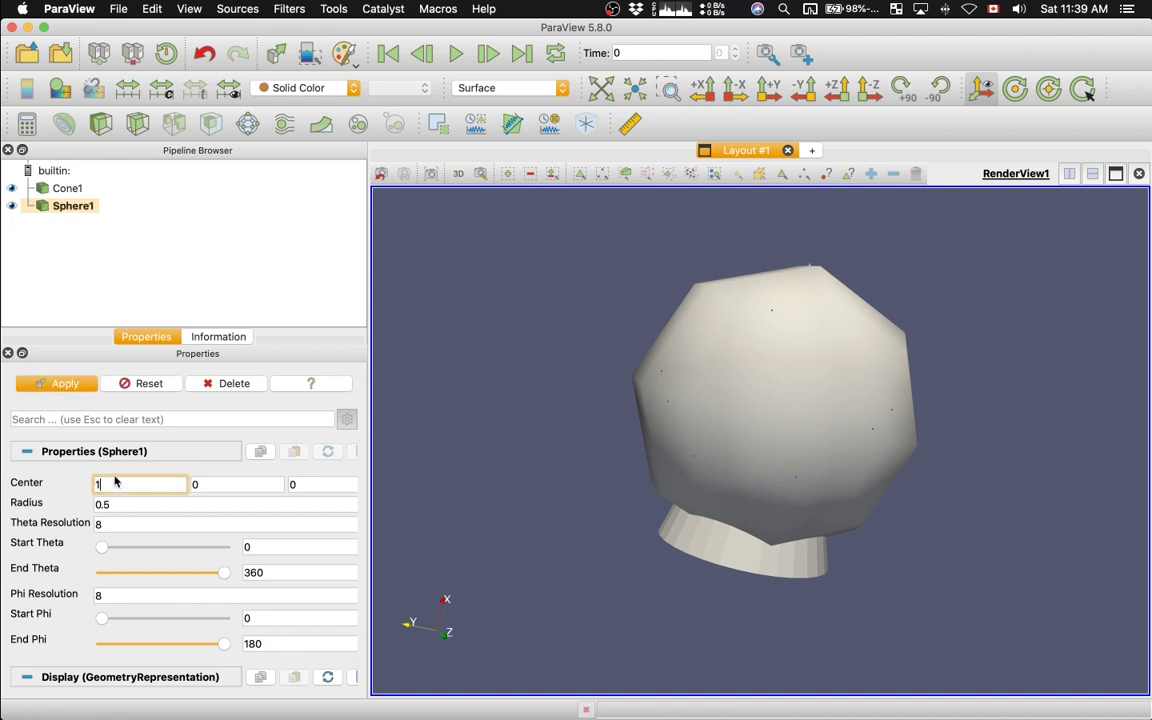
{"action": "left_click", "coordinate": [68, 386]}
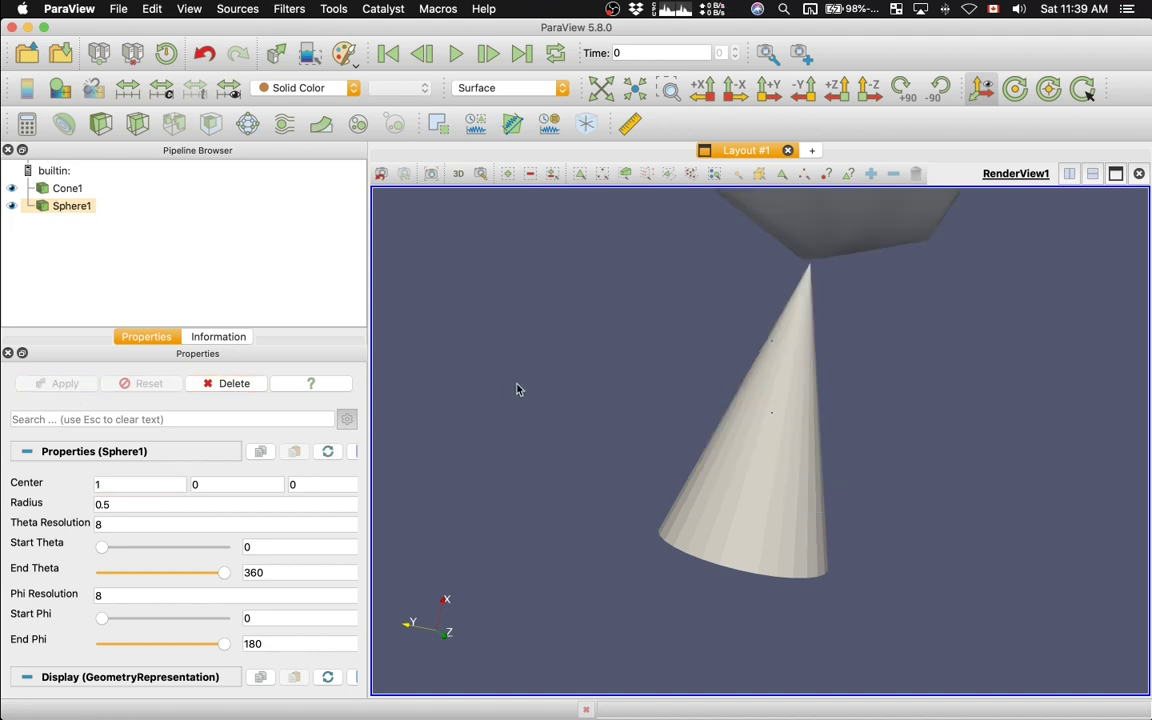
Step: View the cone and sphere along the X axis and both Y directions, ending with a slightly tilted +Y view
{"action": "left_click_drag", "start_coordinate": [527, 390], "coordinate": [585, 398]}
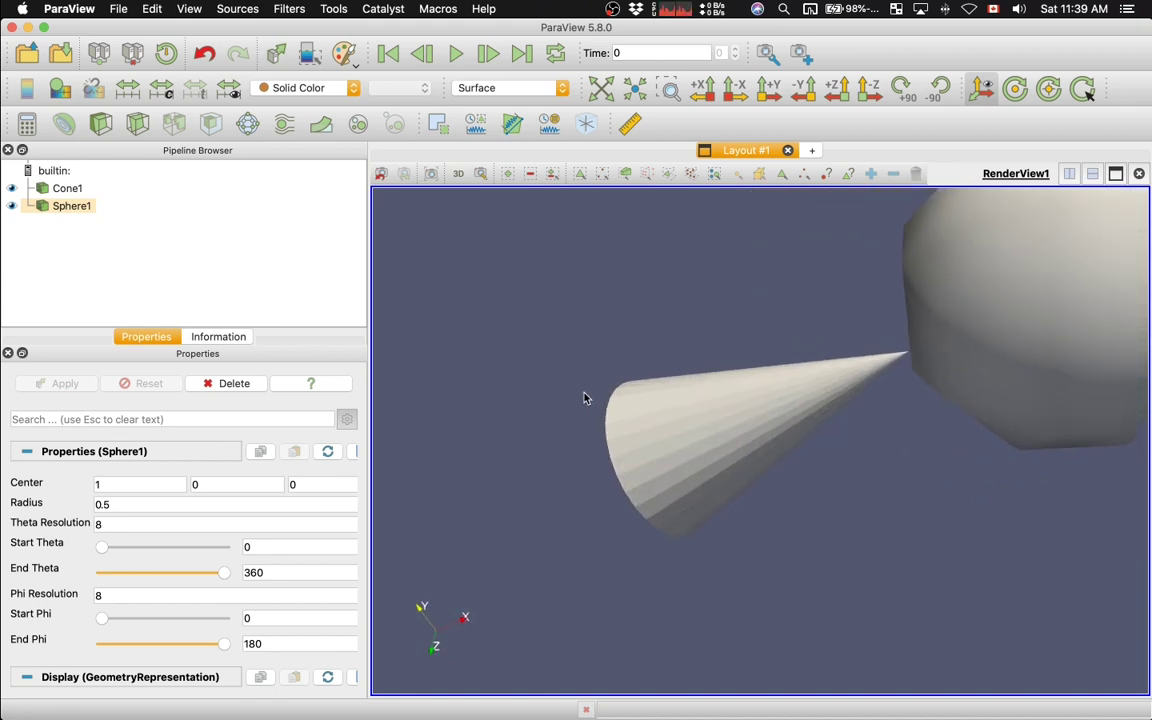
{"action": "left_click", "coordinate": [721, 90]}
{"action": "left_click", "coordinate": [735, 90]}
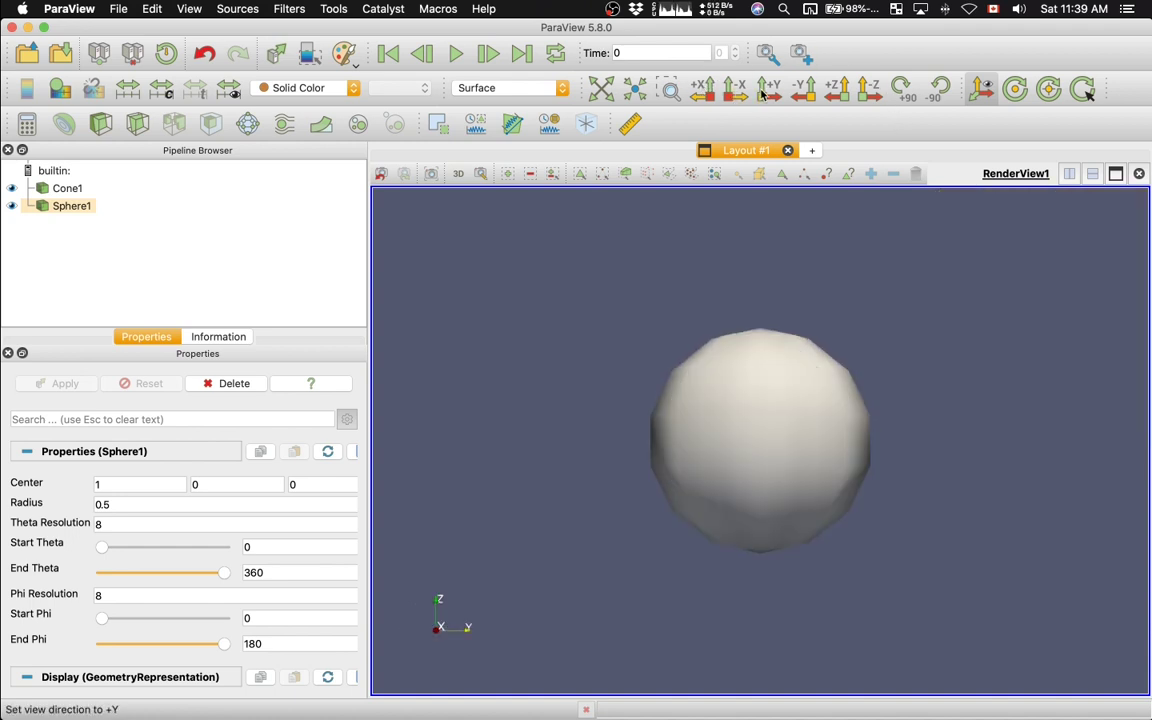
{"action": "left_click", "coordinate": [764, 91]}
{"action": "left_click", "coordinate": [767, 91]}
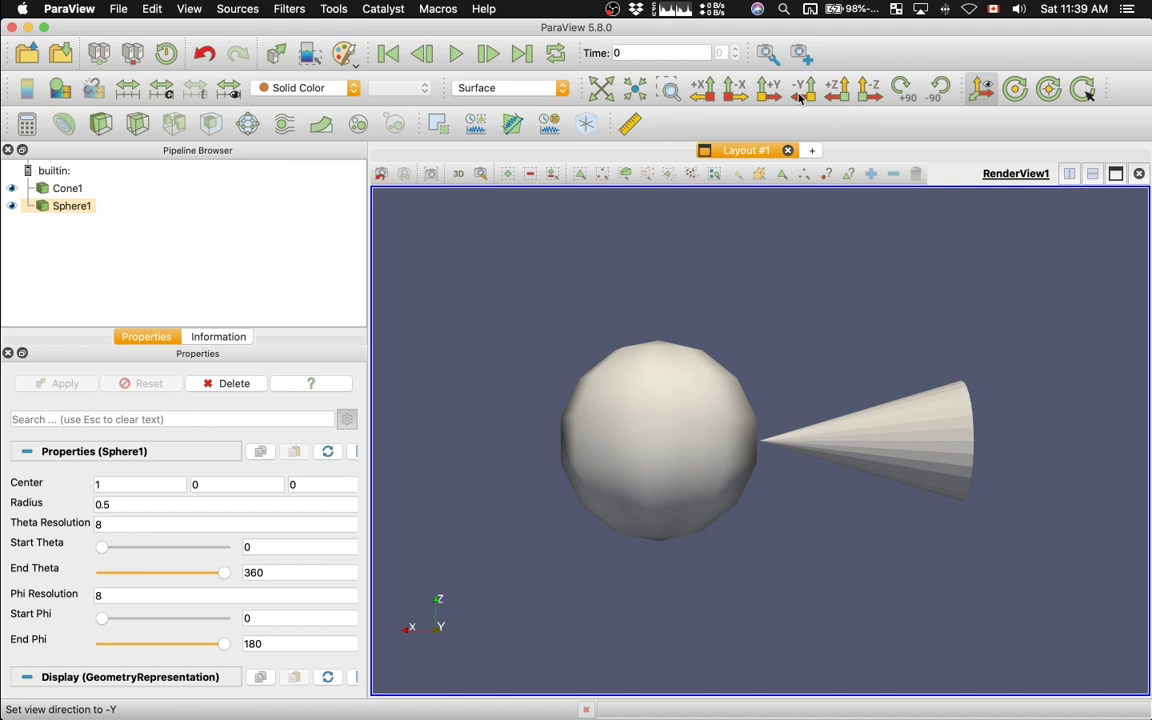
{"action": "left_click", "coordinate": [769, 92]}
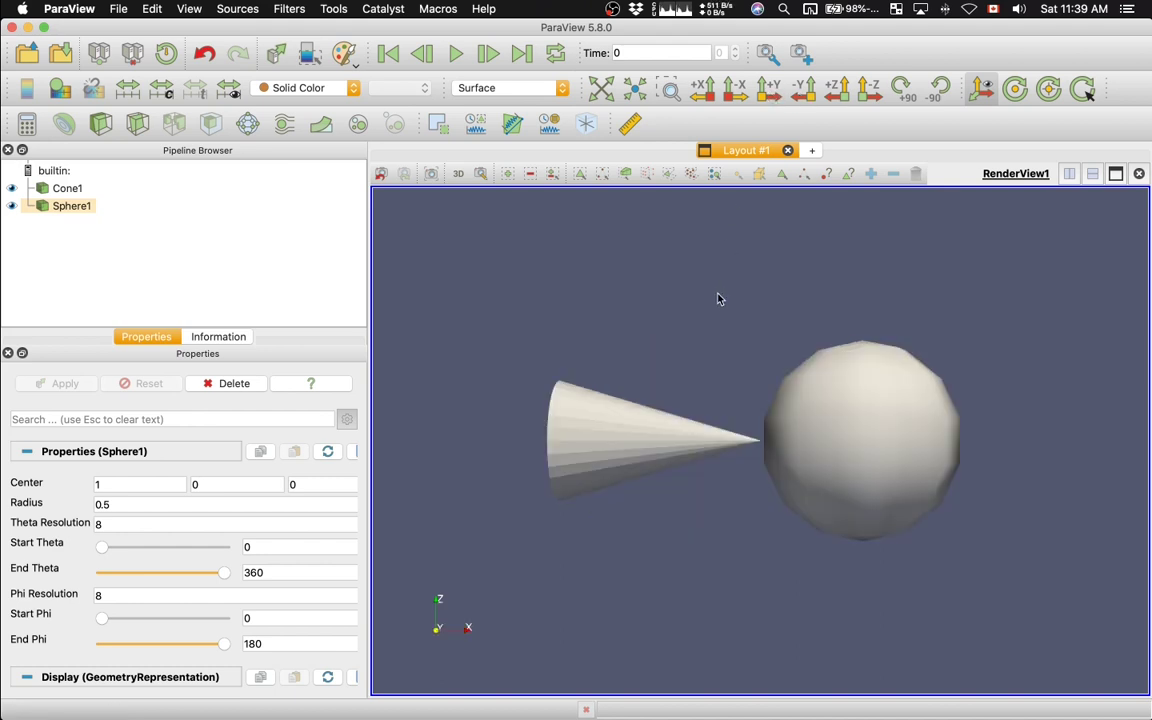
{"action": "left_click_drag", "start_coordinate": [764, 320], "coordinate": [789, 330]}
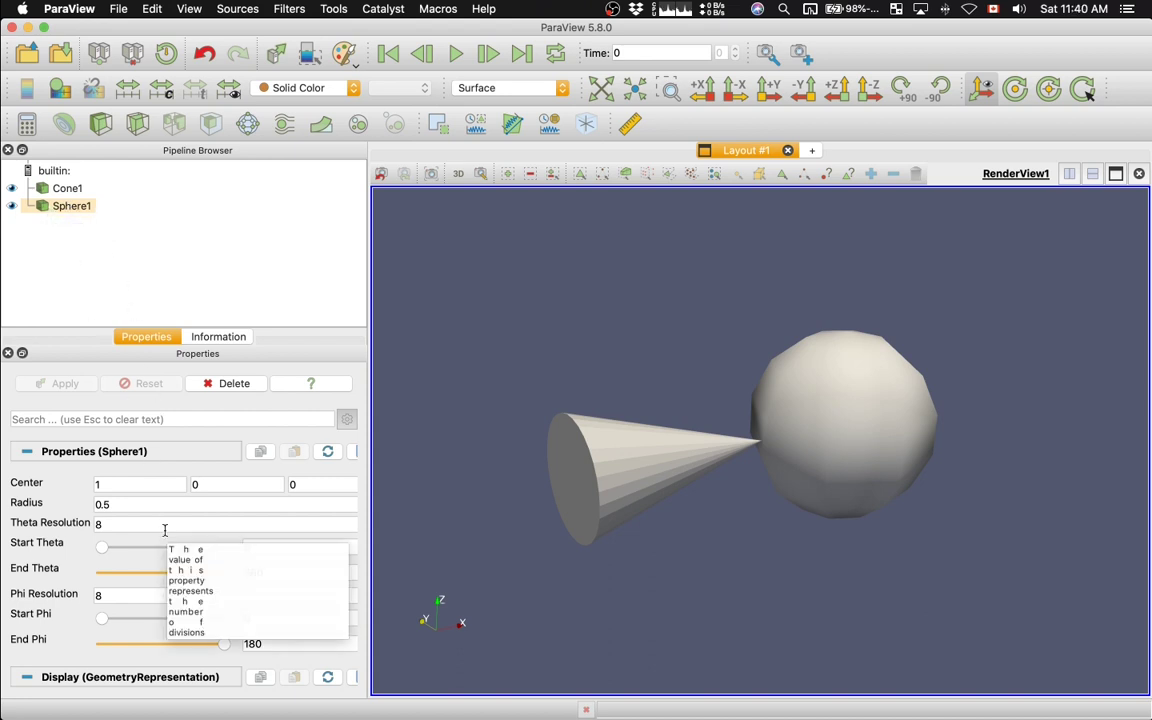
Step: Set the sphere's theta and phi resolution to 50 each and apply the changes
{"action": "left_click", "coordinate": [128, 524]}
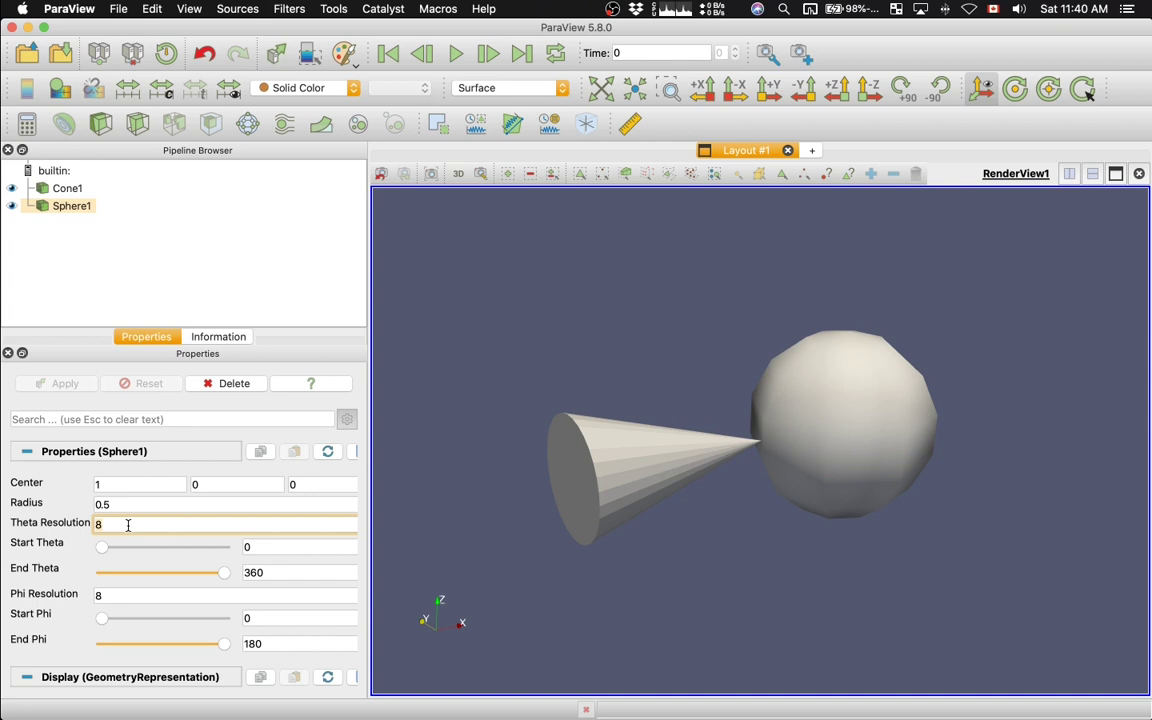
{"action": "key", "text": "BackSpace"}
{"action": "type", "text": "50"}
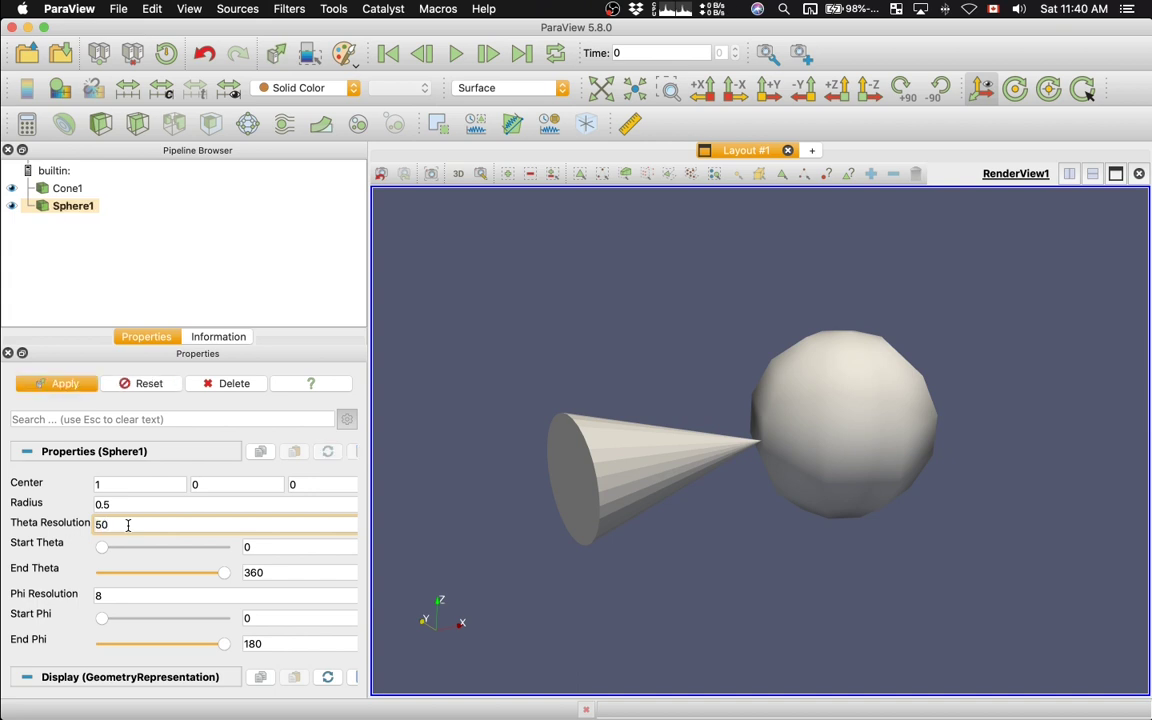
{"action": "left_click", "coordinate": [126, 595]}
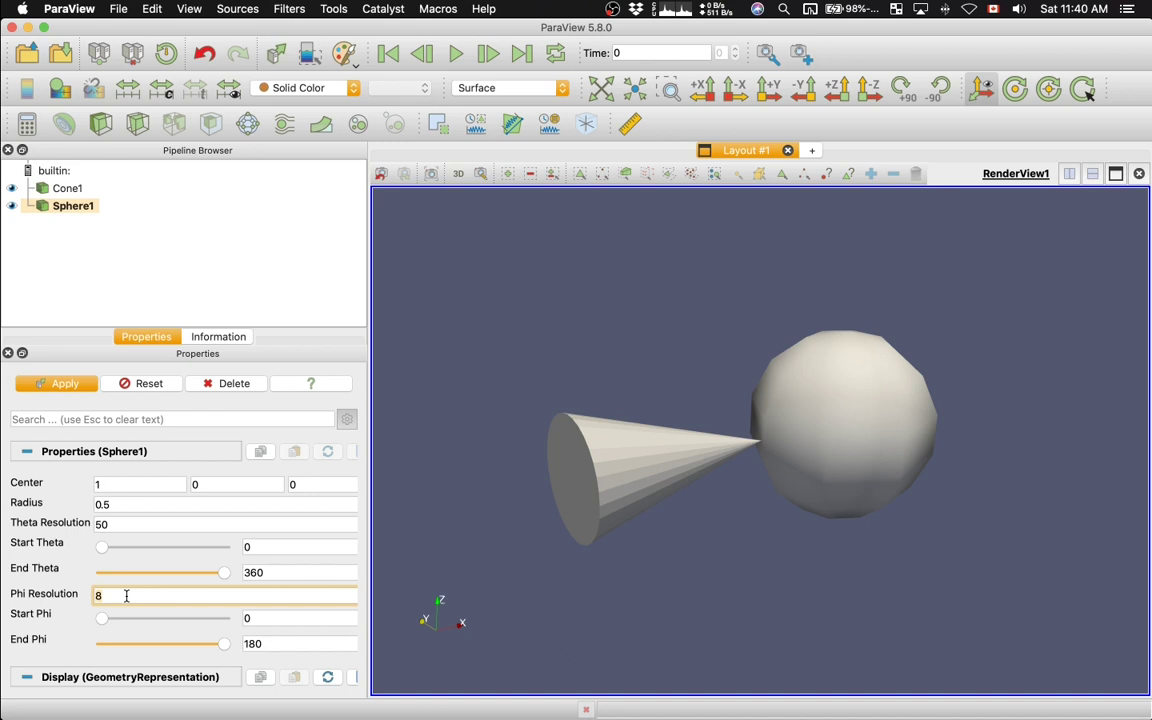
{"action": "key", "text": "BackSpace"}
{"action": "type", "text": "50"}
{"action": "left_click", "coordinate": [58, 386]}
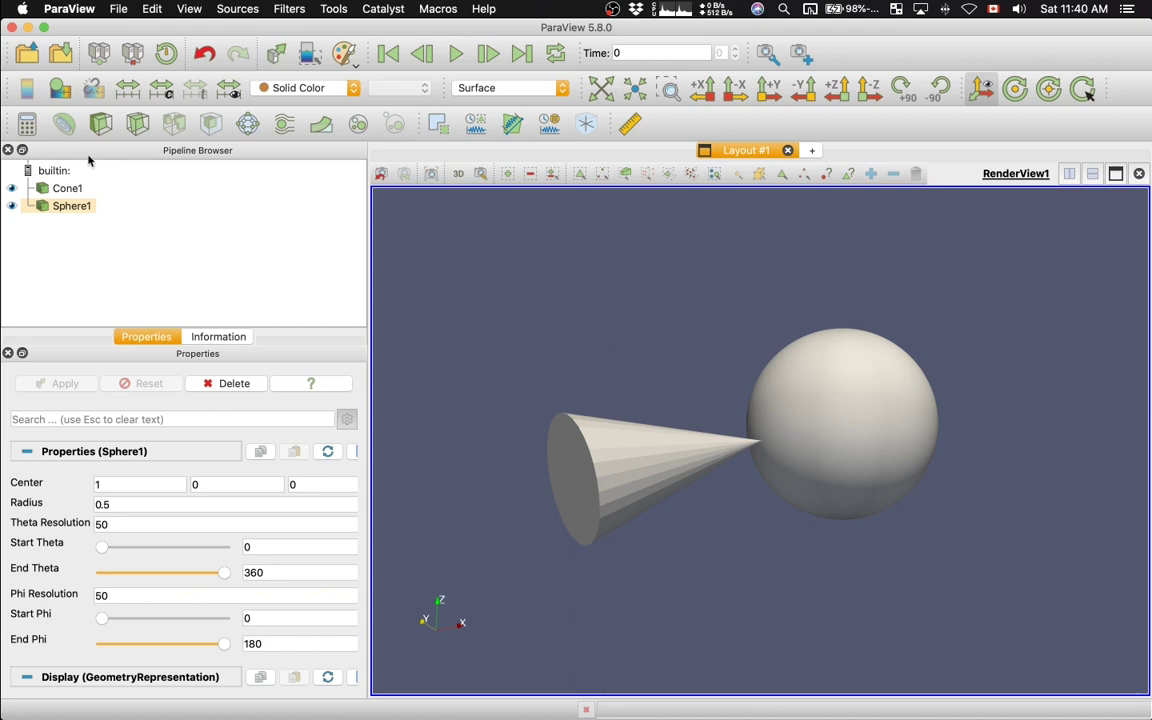
Step: Give the cone a yellow solid color (#ffff00)
{"action": "left_click", "coordinate": [67, 188]}
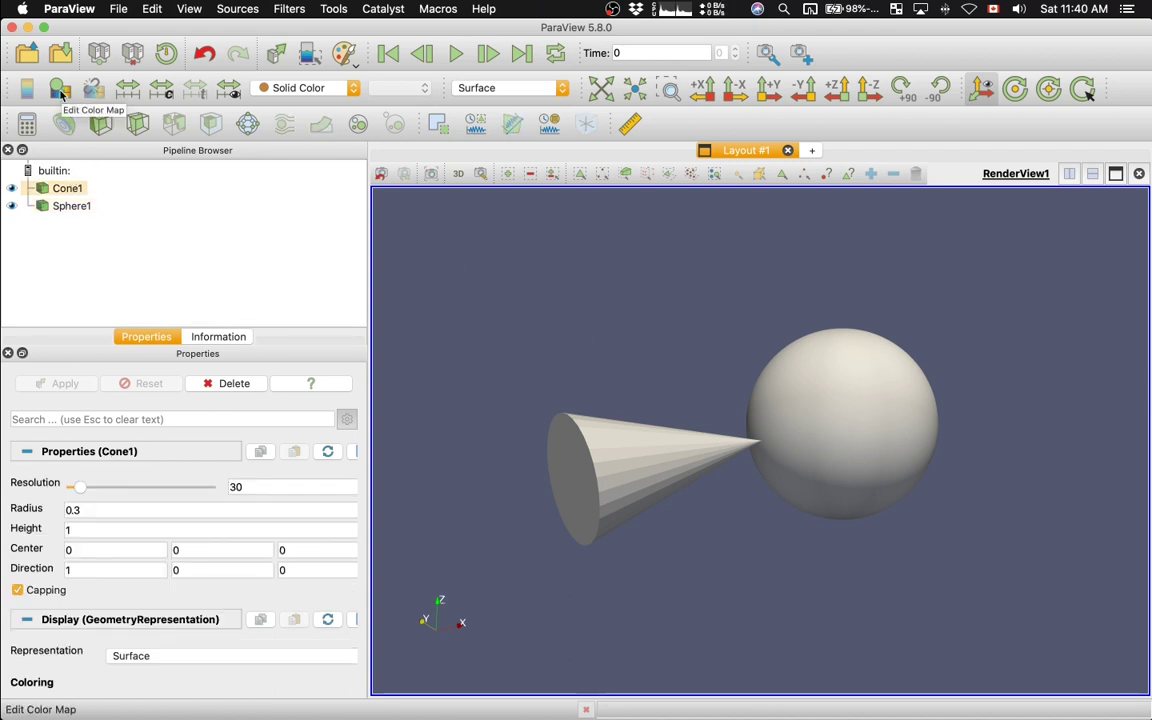
{"action": "left_click", "coordinate": [60, 89]}
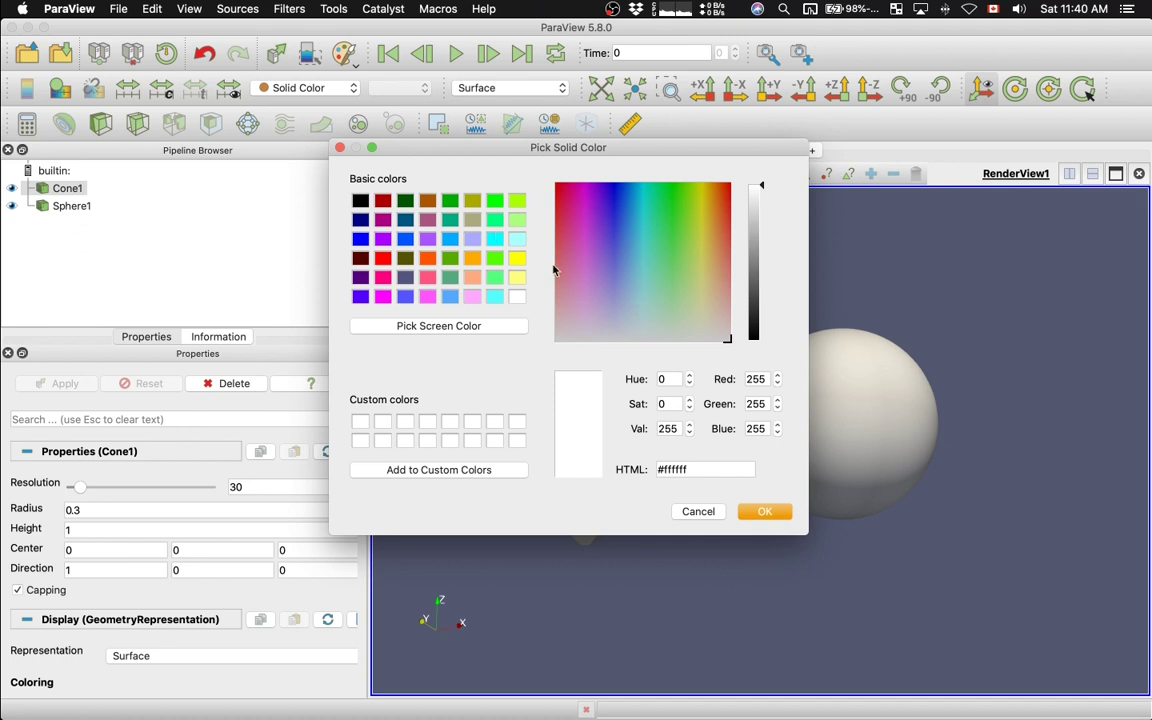
{"action": "left_click", "coordinate": [513, 259]}
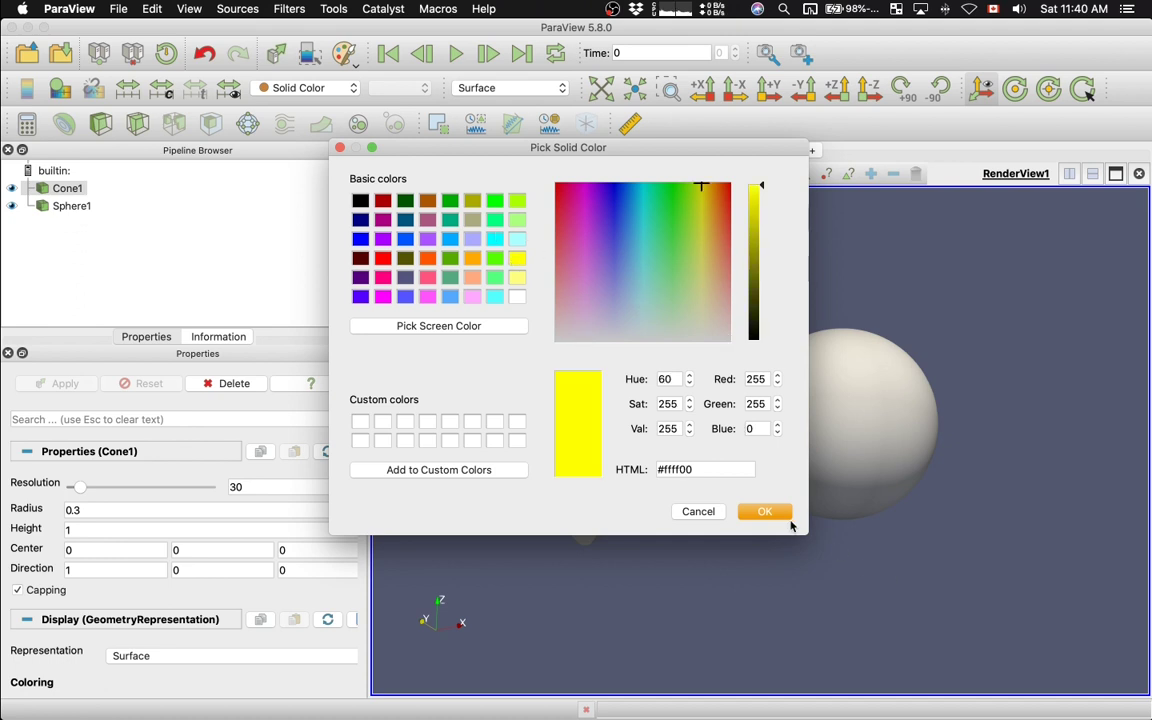
{"action": "left_click", "coordinate": [766, 512]}
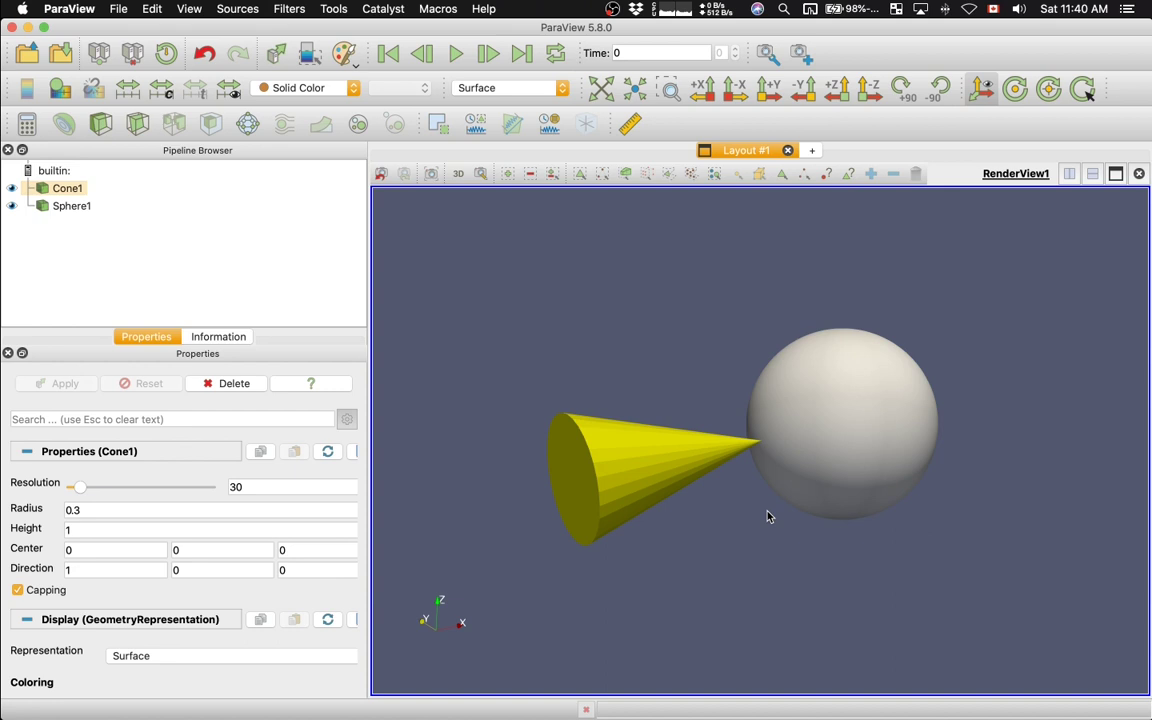
Step: Give the sphere a blue solid color (#0055ff)
{"action": "left_click", "coordinate": [72, 206]}
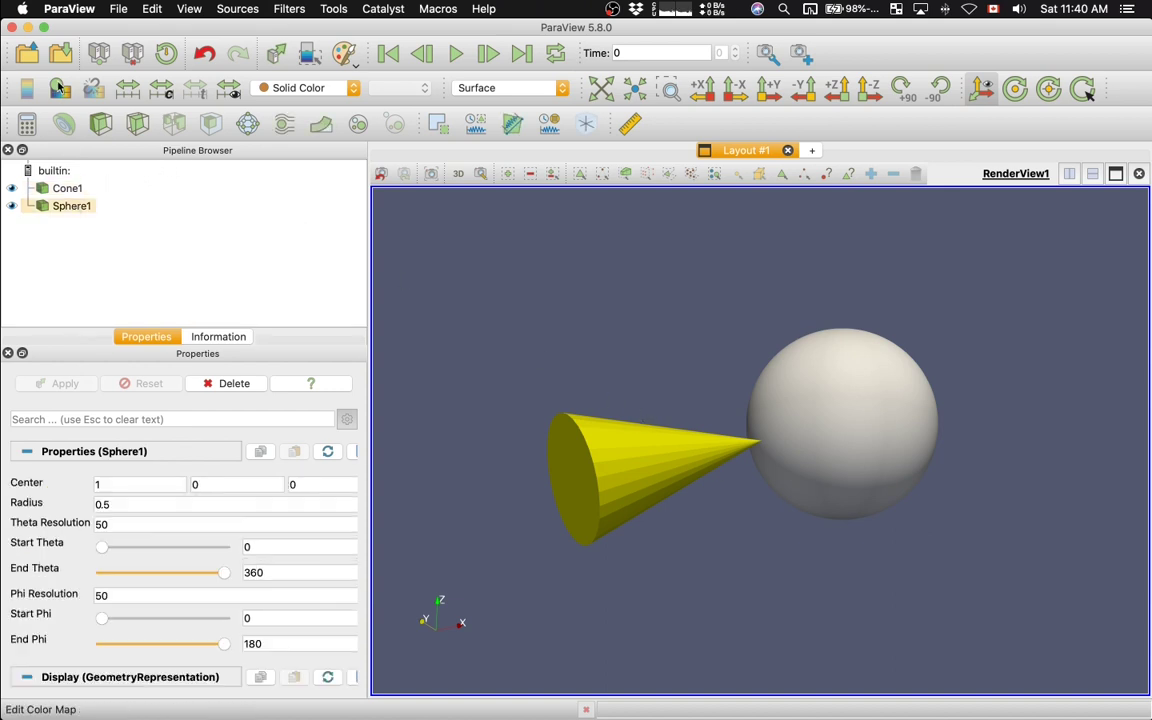
{"action": "left_click", "coordinate": [62, 90]}
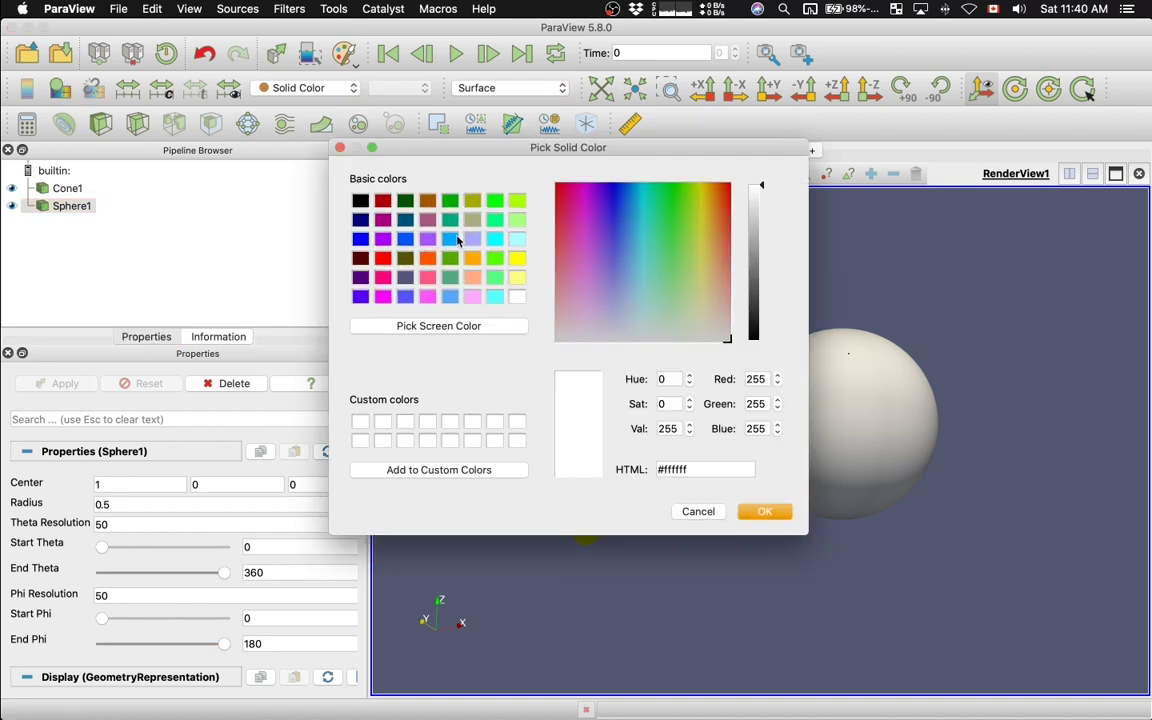
{"action": "left_click", "coordinate": [406, 240]}
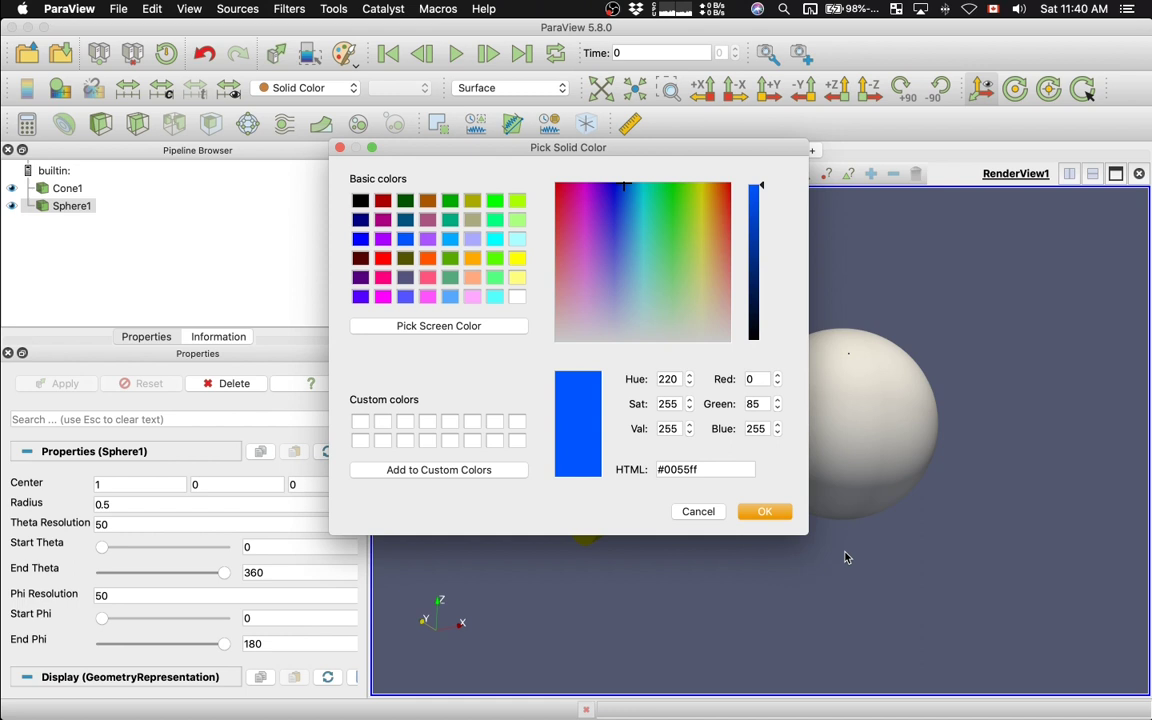
{"action": "left_click", "coordinate": [772, 512]}
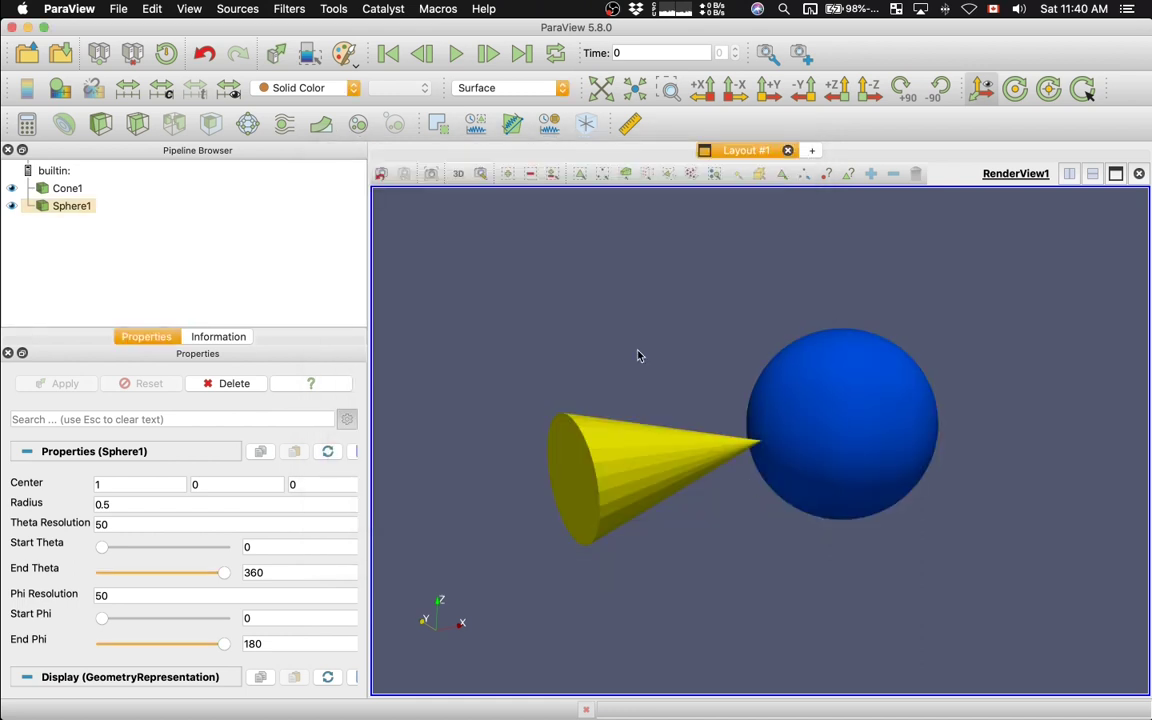
{"action": "left_click_drag", "start_coordinate": [640, 355], "coordinate": [604, 406]}
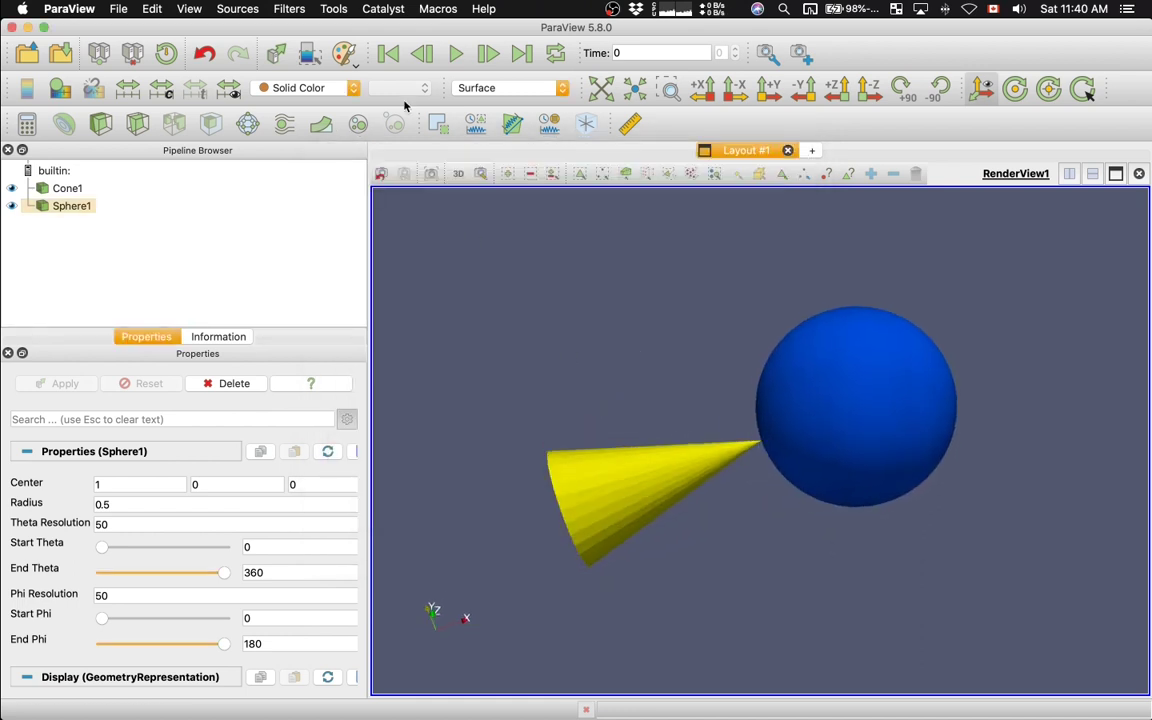
{"action": "left_click", "coordinate": [331, 88]}
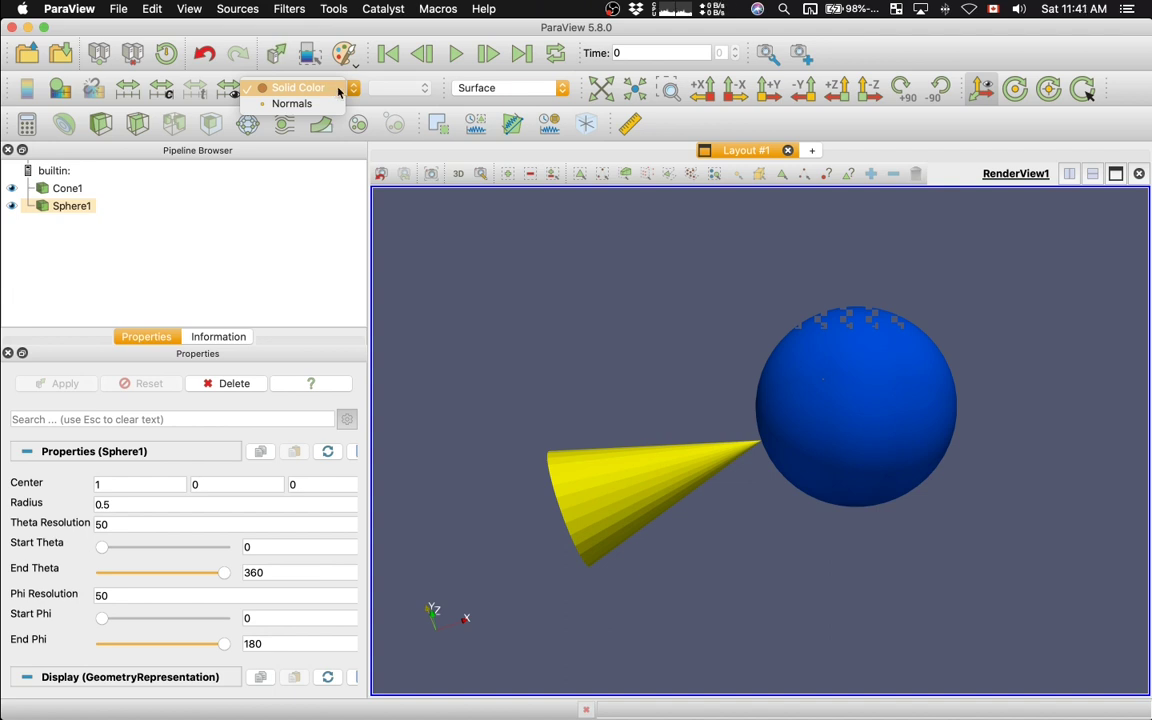
{"action": "left_click", "coordinate": [293, 91]}
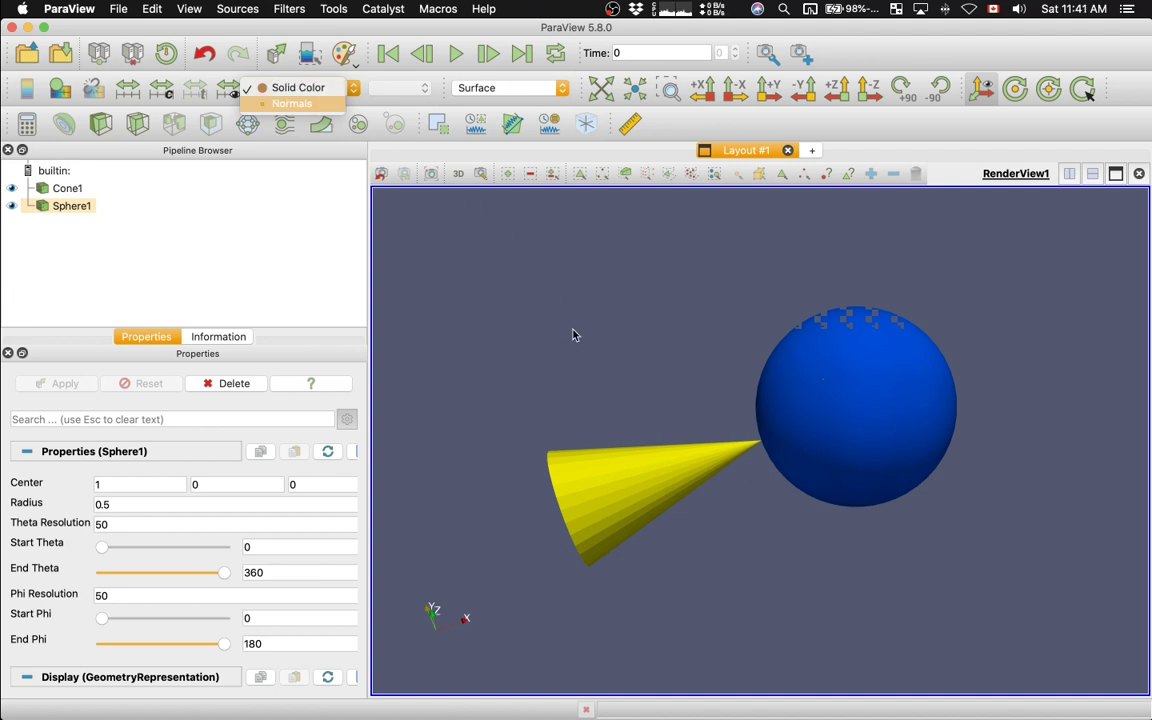
Step: Try the Wireframe and Points representations on the sphere, viewing each from a different angle
{"action": "left_click", "coordinate": [518, 90]}
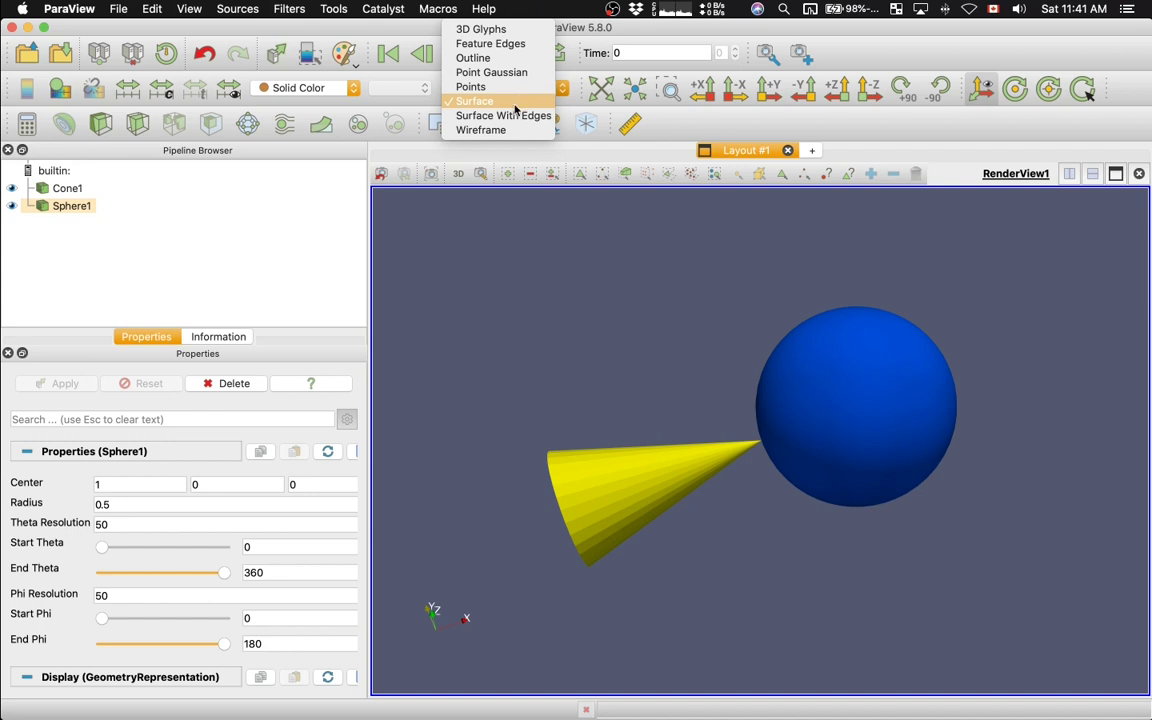
{"action": "left_click", "coordinate": [505, 130]}
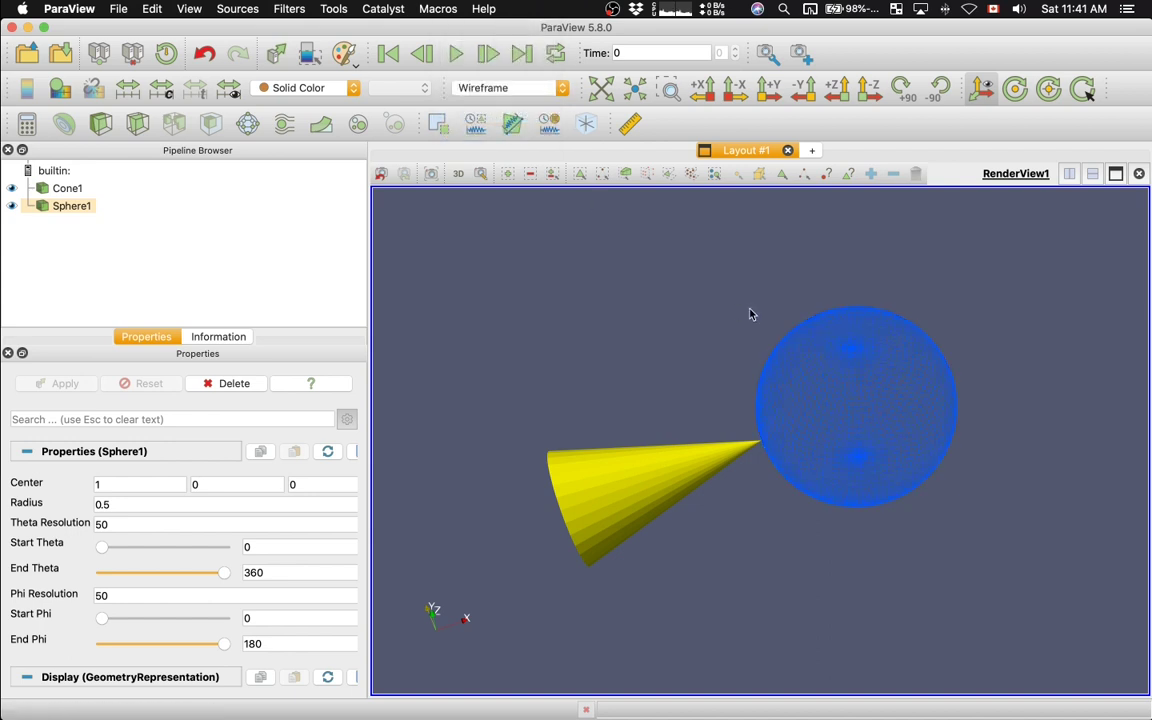
{"action": "left_click_drag", "start_coordinate": [750, 313], "coordinate": [681, 356]}
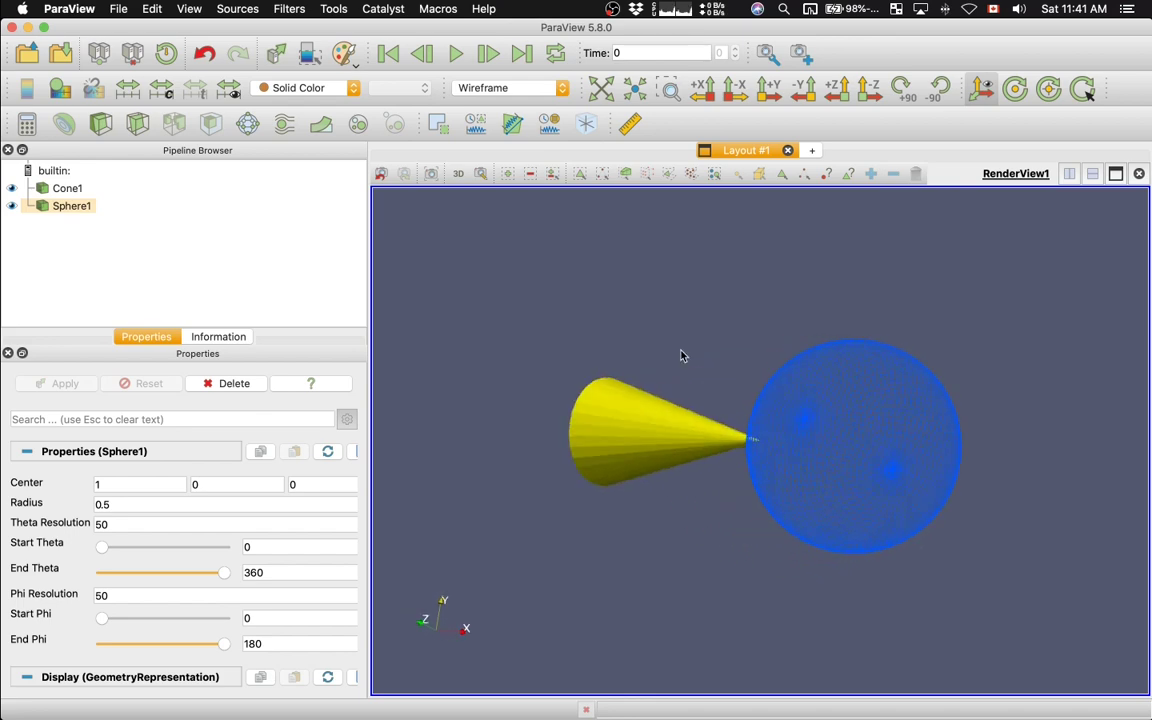
{"action": "left_click", "coordinate": [527, 89]}
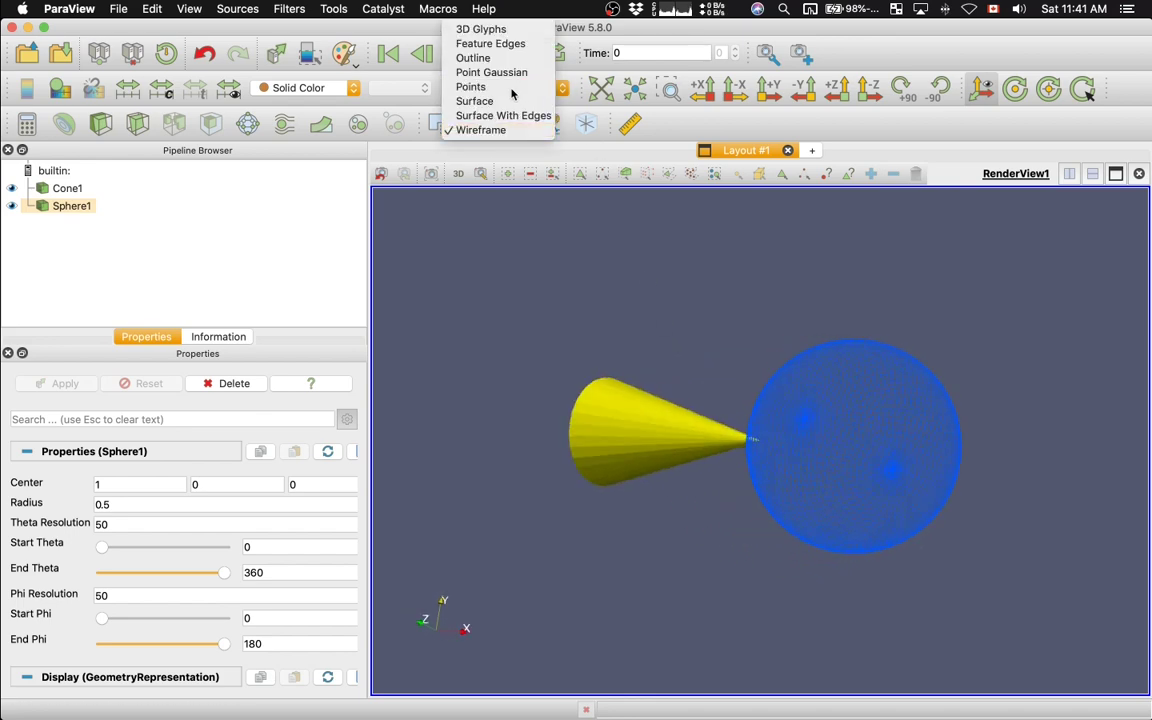
{"action": "left_click", "coordinate": [513, 90]}
{"action": "left_click_drag", "start_coordinate": [603, 272], "coordinate": [557, 259]}
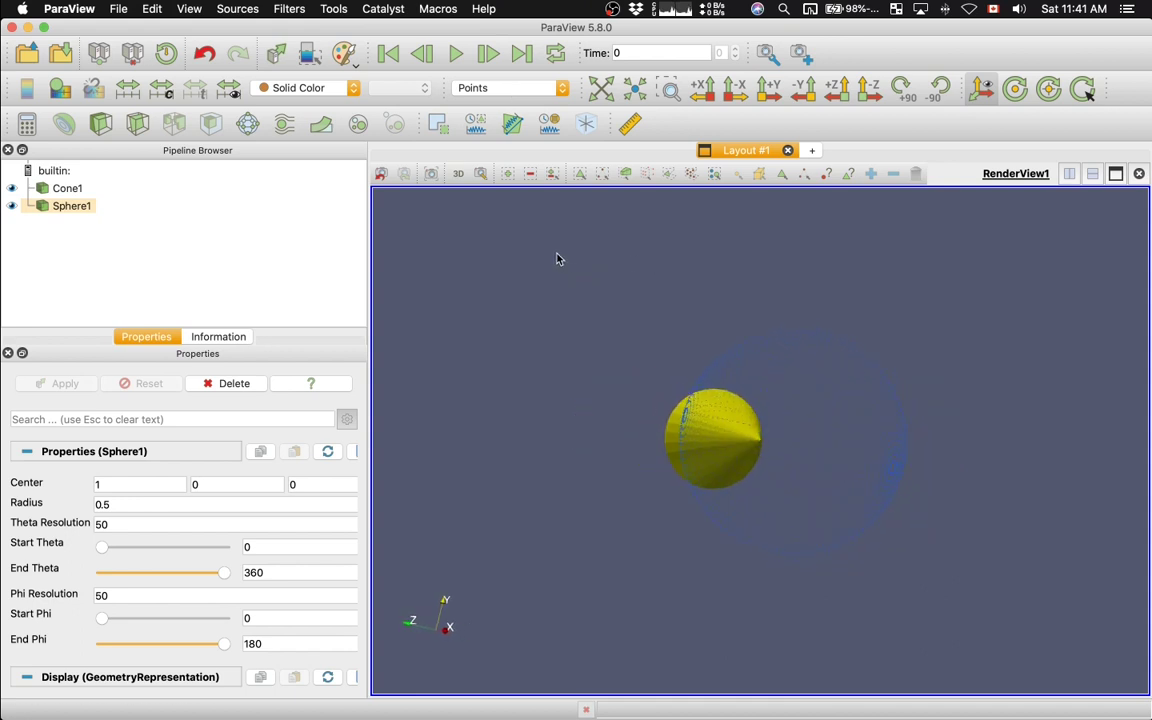
Step: Display the sphere as Surface With Edges and inspect its mesh up close
{"action": "left_click", "coordinate": [507, 90]}
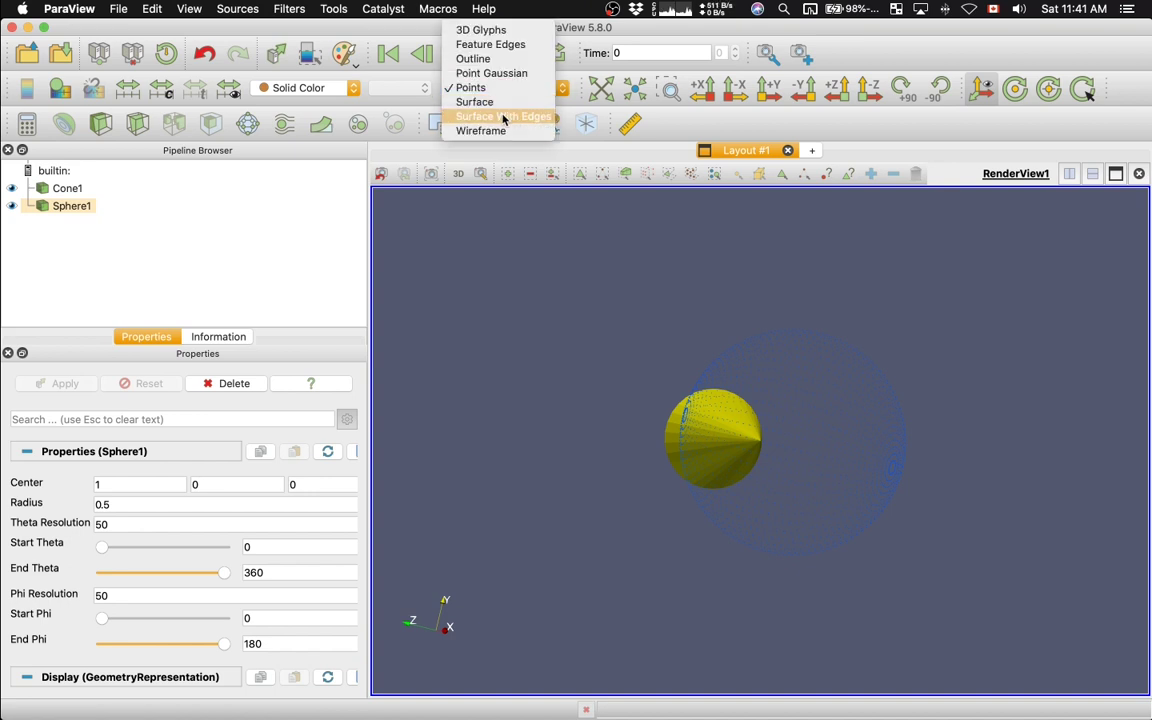
{"action": "left_click", "coordinate": [503, 117]}
{"action": "left_click_drag", "start_coordinate": [532, 329], "coordinate": [561, 334]}
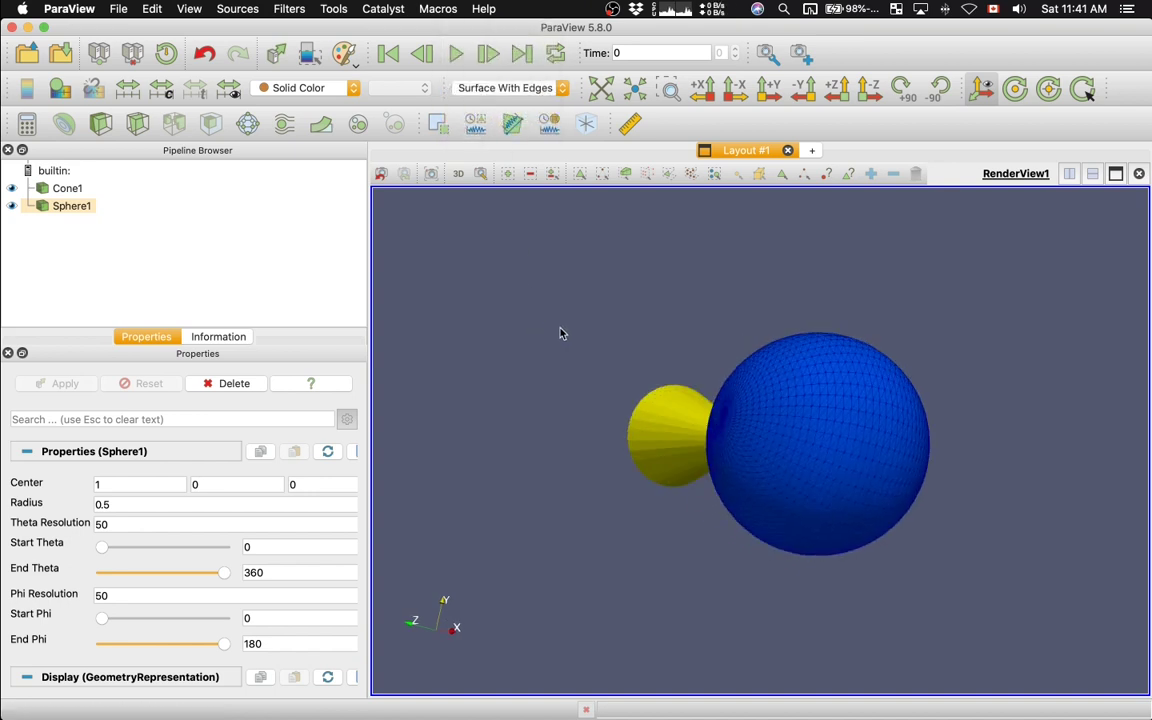
{"action": "scroll", "coordinate": [561, 334], "scroll_direction": "up", "scroll_amount": 3}
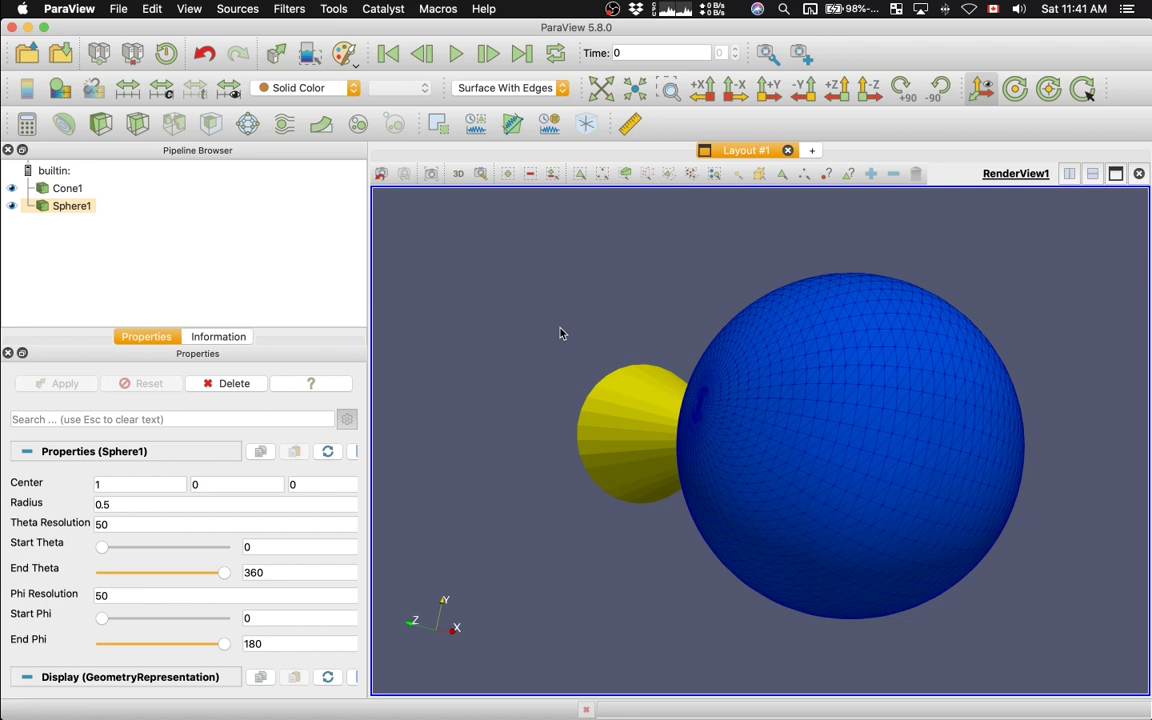
{"action": "scroll", "coordinate": [561, 334], "scroll_direction": "up", "scroll_amount": 3}
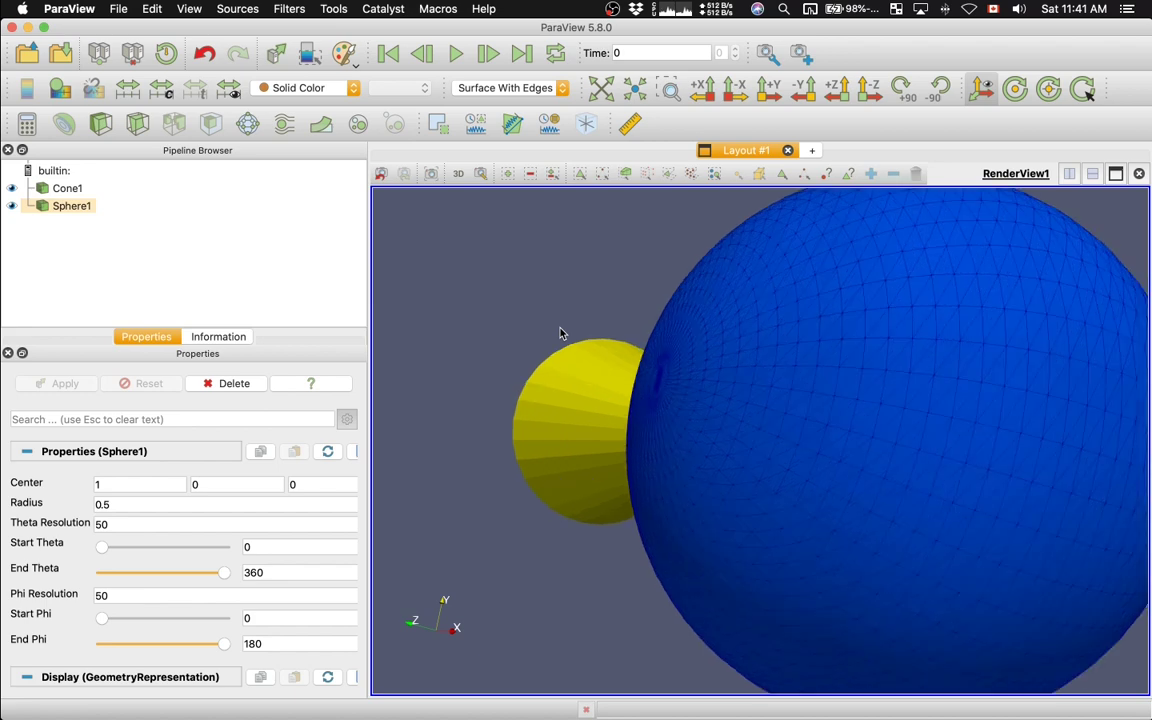
{"action": "scroll", "coordinate": [561, 334], "scroll_direction": "down", "scroll_amount": 2}
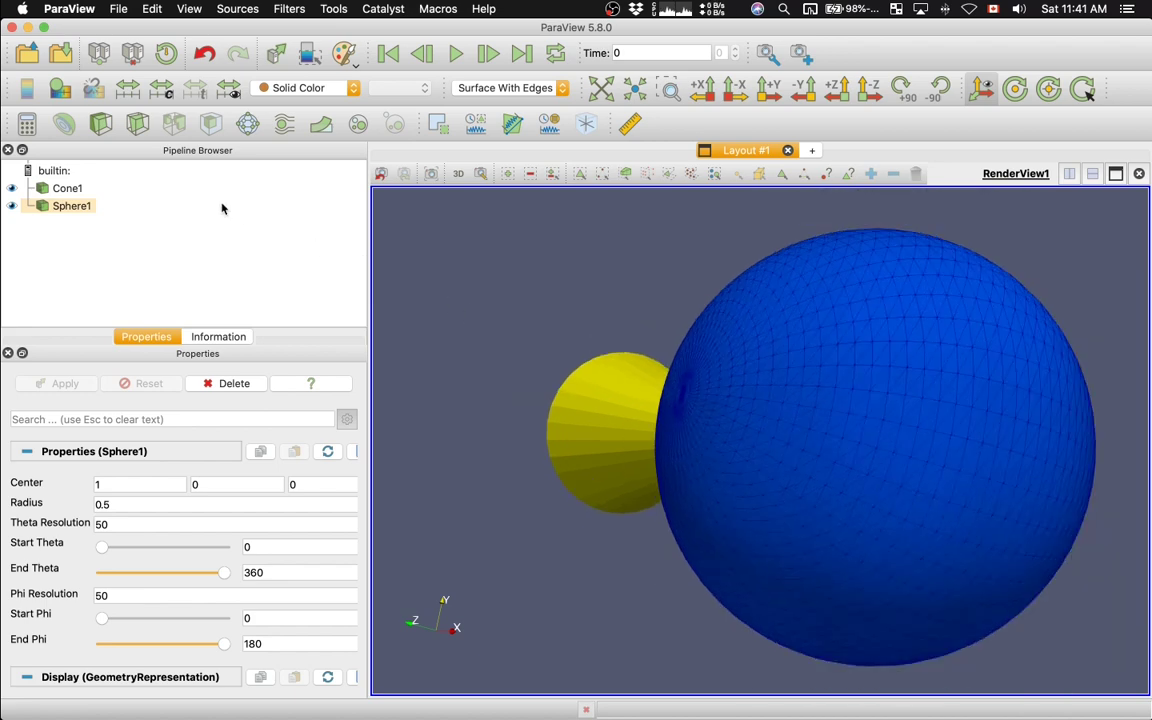
Step: Display the cone in the Wireframe representation and view it together with the sphere
{"action": "left_click", "coordinate": [69, 189]}
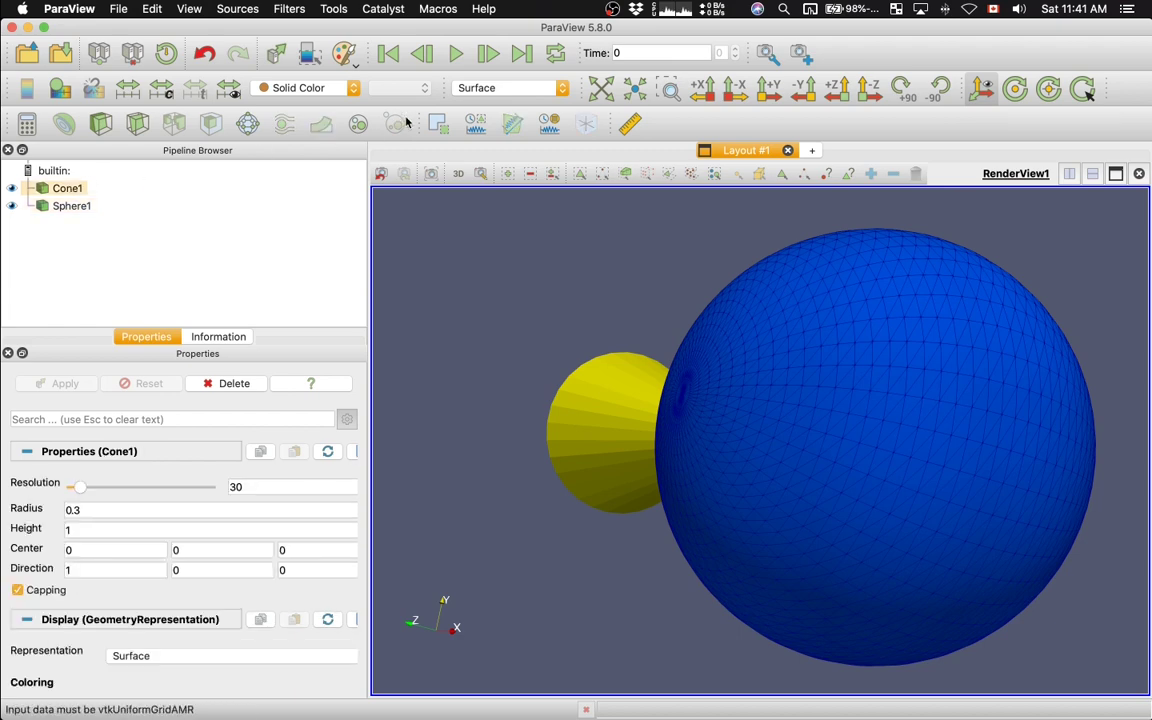
{"action": "left_click", "coordinate": [489, 89]}
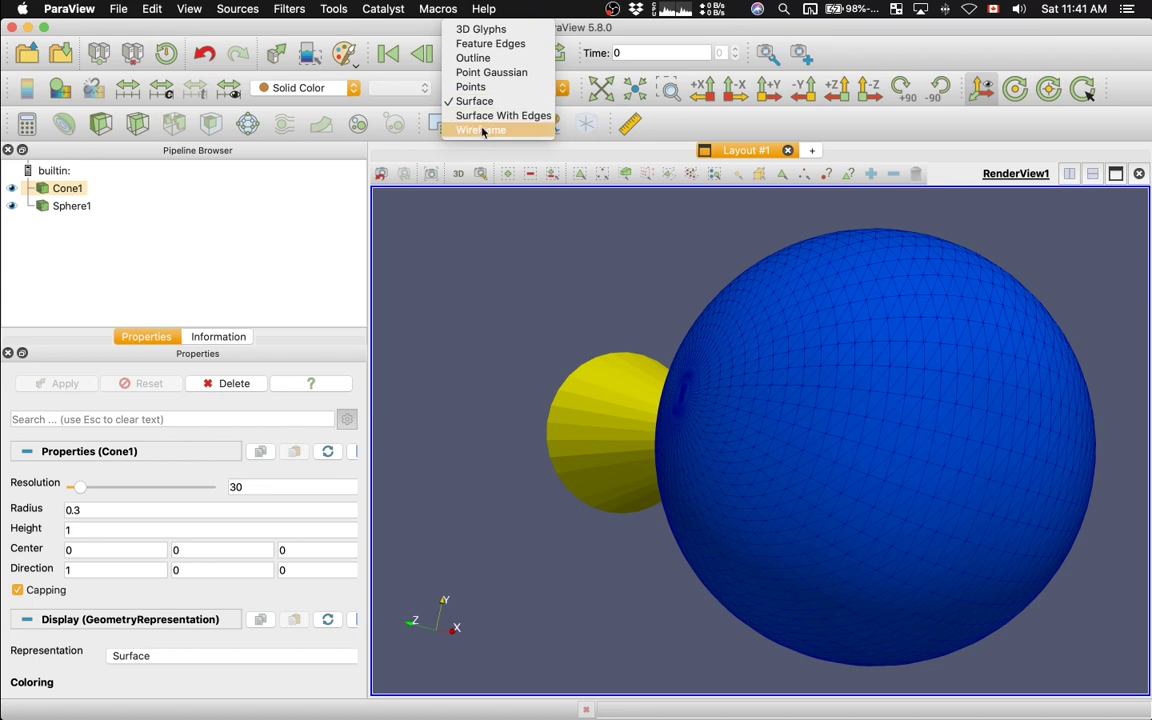
{"action": "left_click", "coordinate": [484, 130]}
{"action": "left_click_drag", "start_coordinate": [533, 255], "coordinate": [571, 262]}
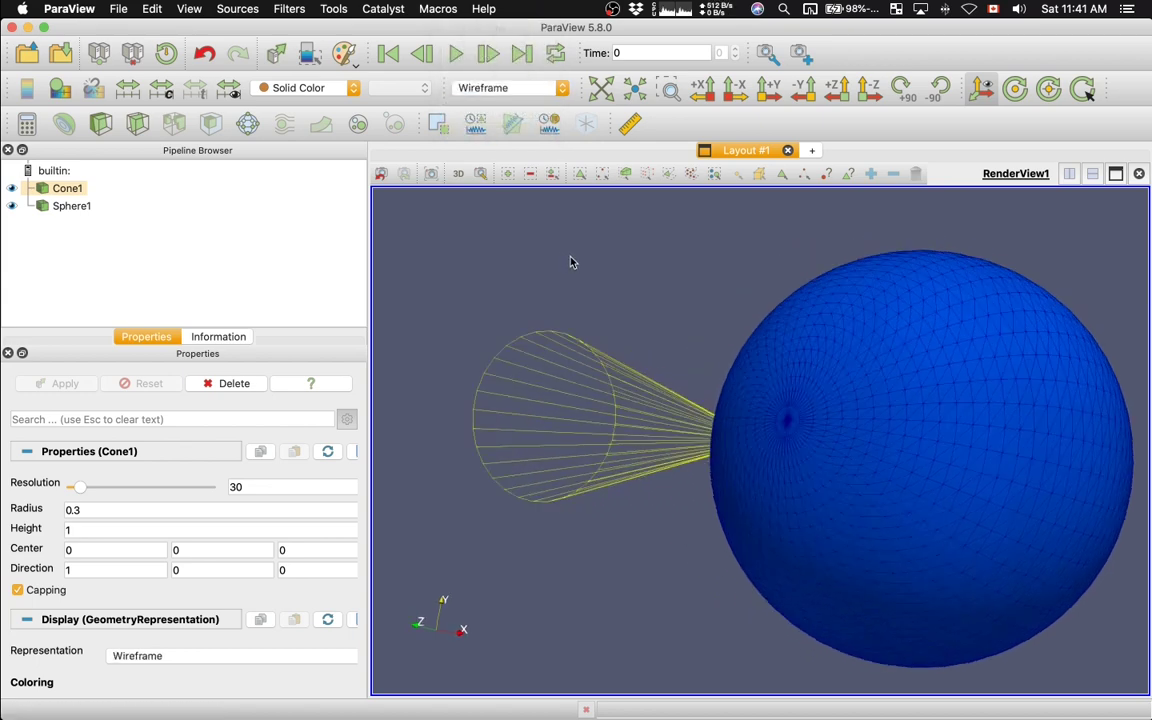
{"action": "scroll", "coordinate": [571, 262], "scroll_direction": "down", "scroll_amount": 2}
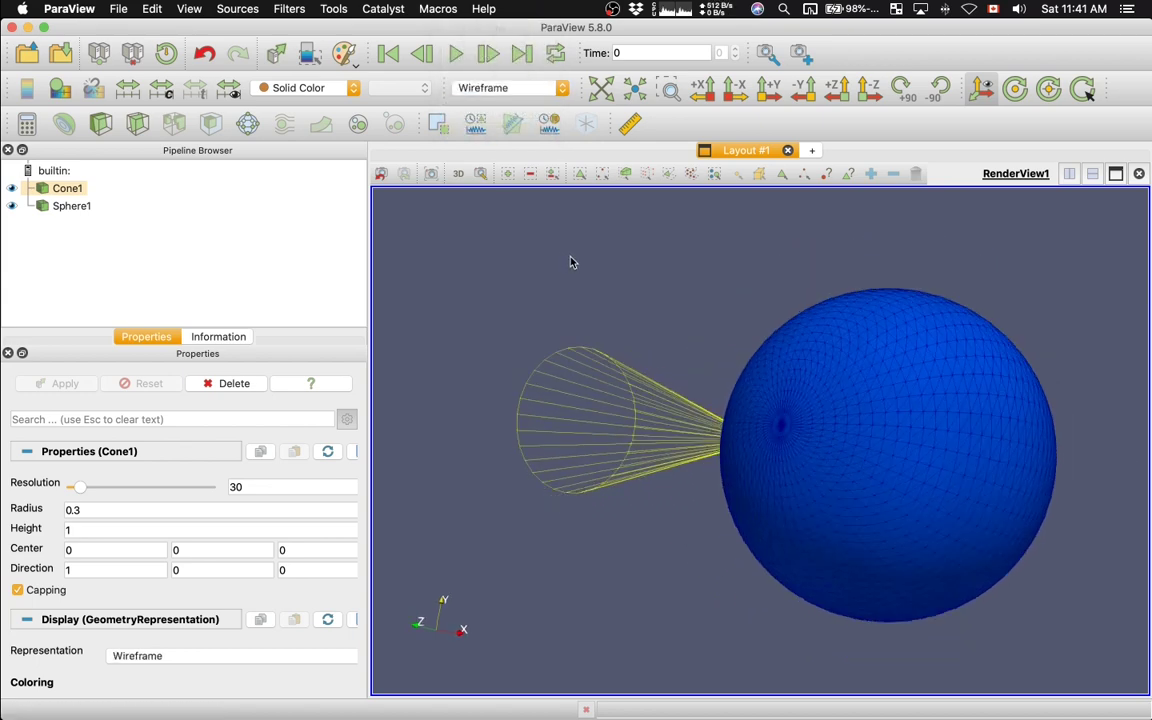
Step: Split the layout into two side-by-side views and create a second Render View in the new half
{"action": "left_click", "coordinate": [1070, 175]}
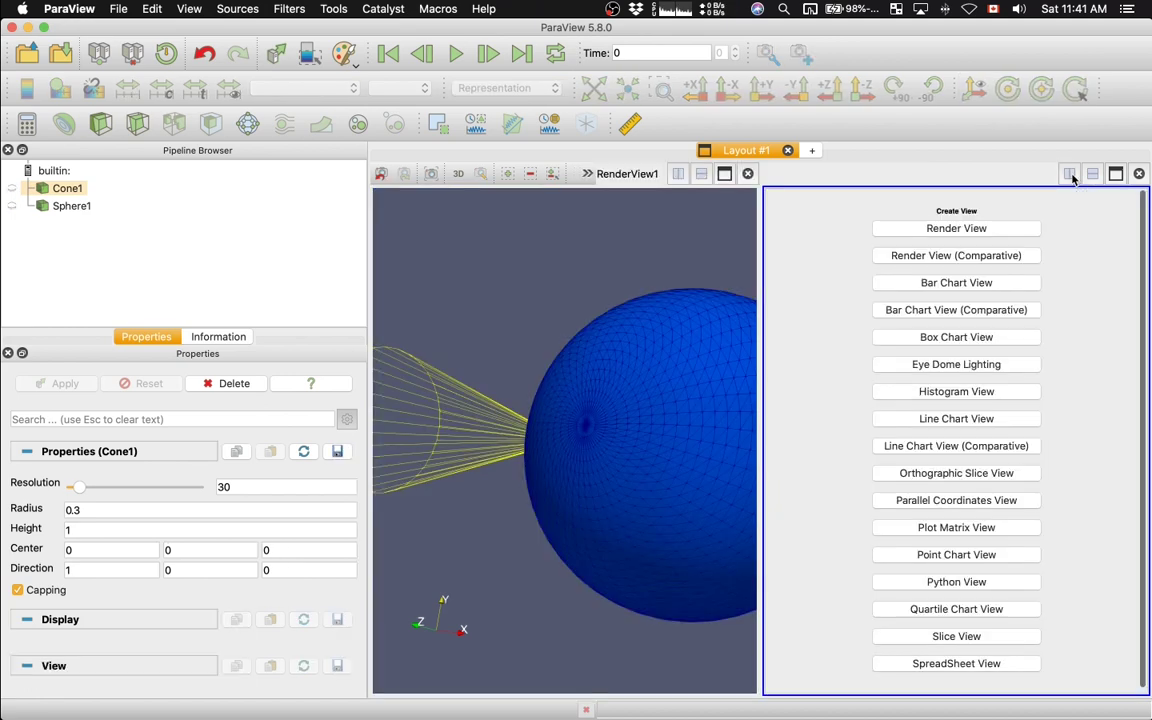
{"action": "left_click", "coordinate": [956, 228]}
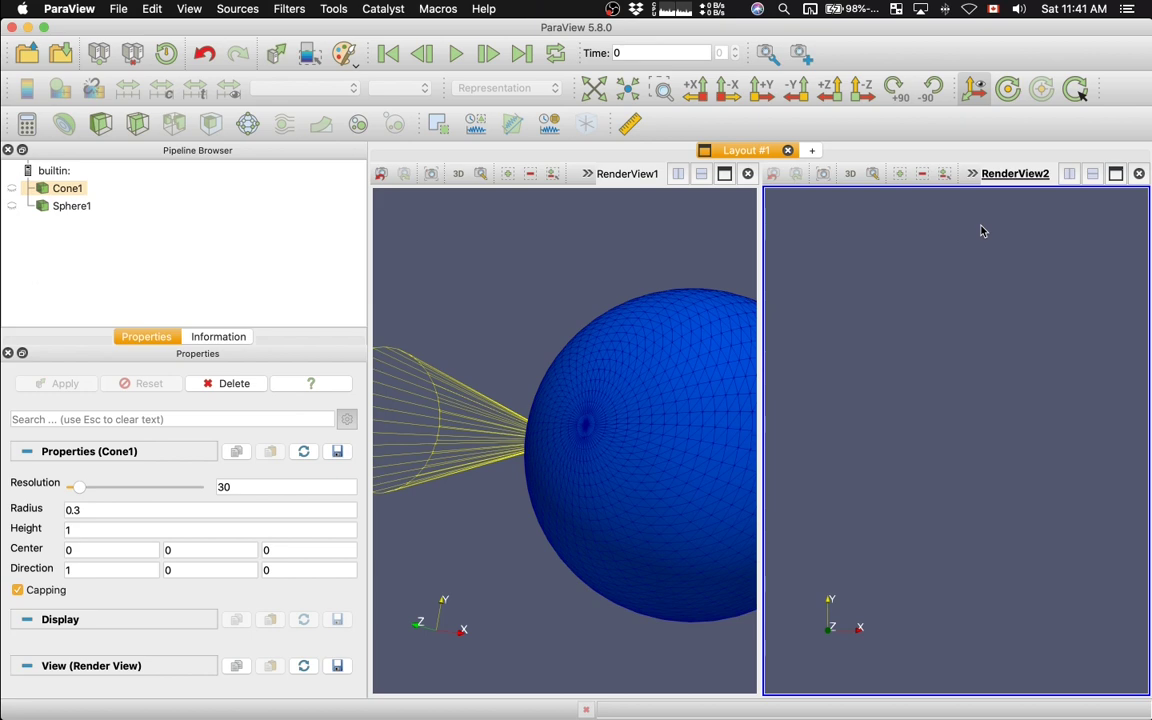
Step: Orient the original render view along +X, orbit it to show sphere and cone from the side, and activate the empty view
{"action": "left_click", "coordinate": [601, 254]}
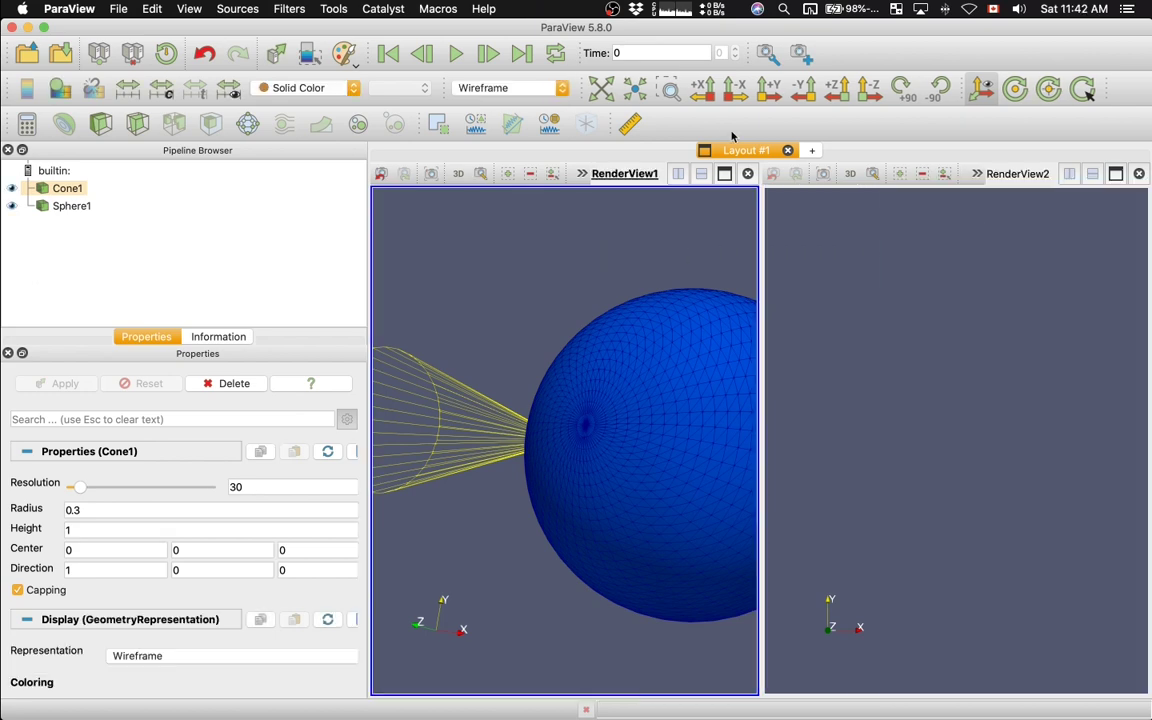
{"action": "left_click", "coordinate": [702, 88]}
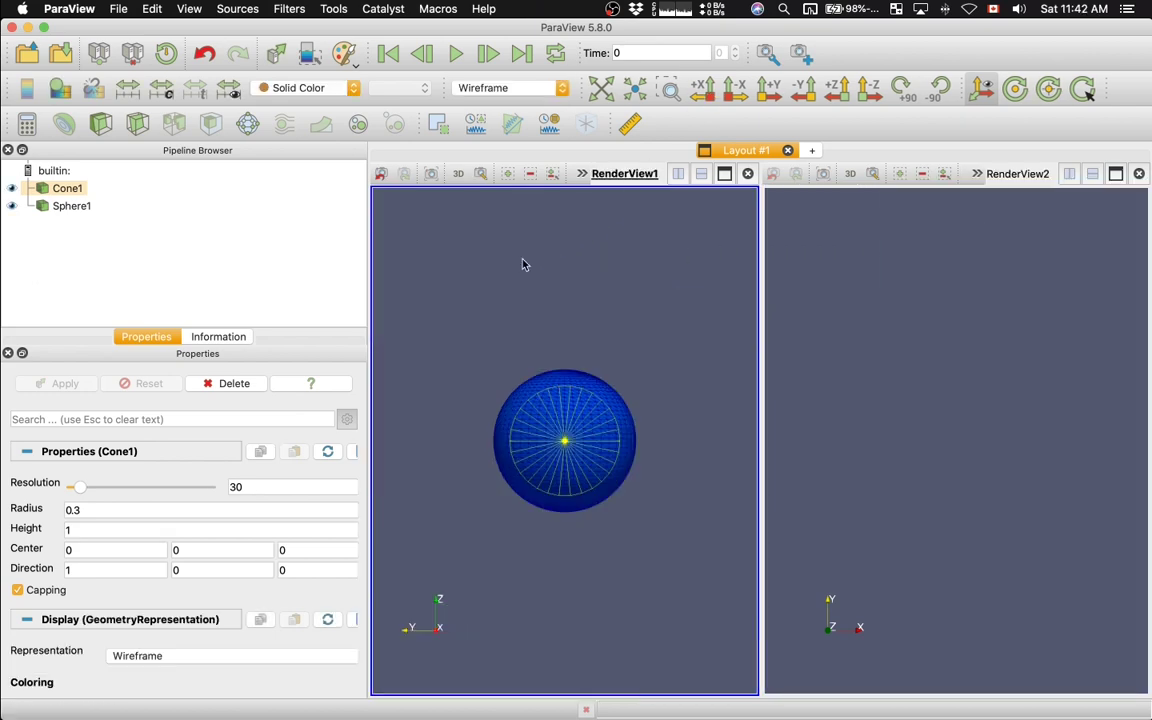
{"action": "left_click_drag", "start_coordinate": [524, 262], "coordinate": [615, 307]}
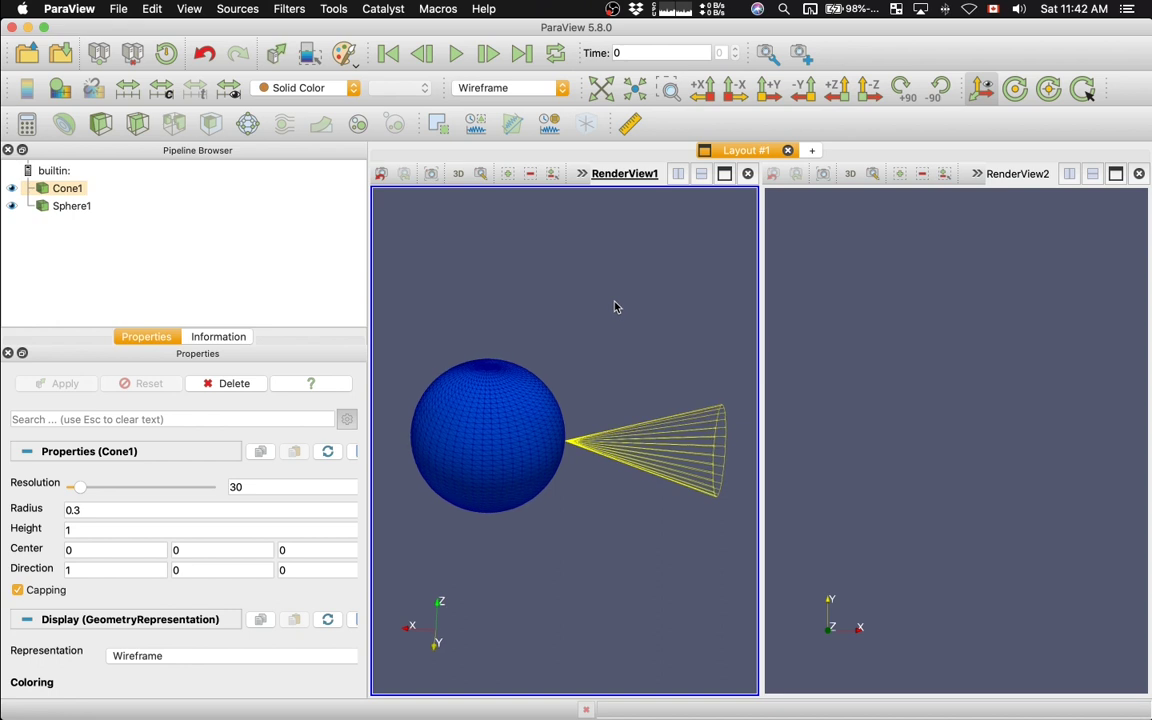
{"action": "left_click", "coordinate": [853, 278]}
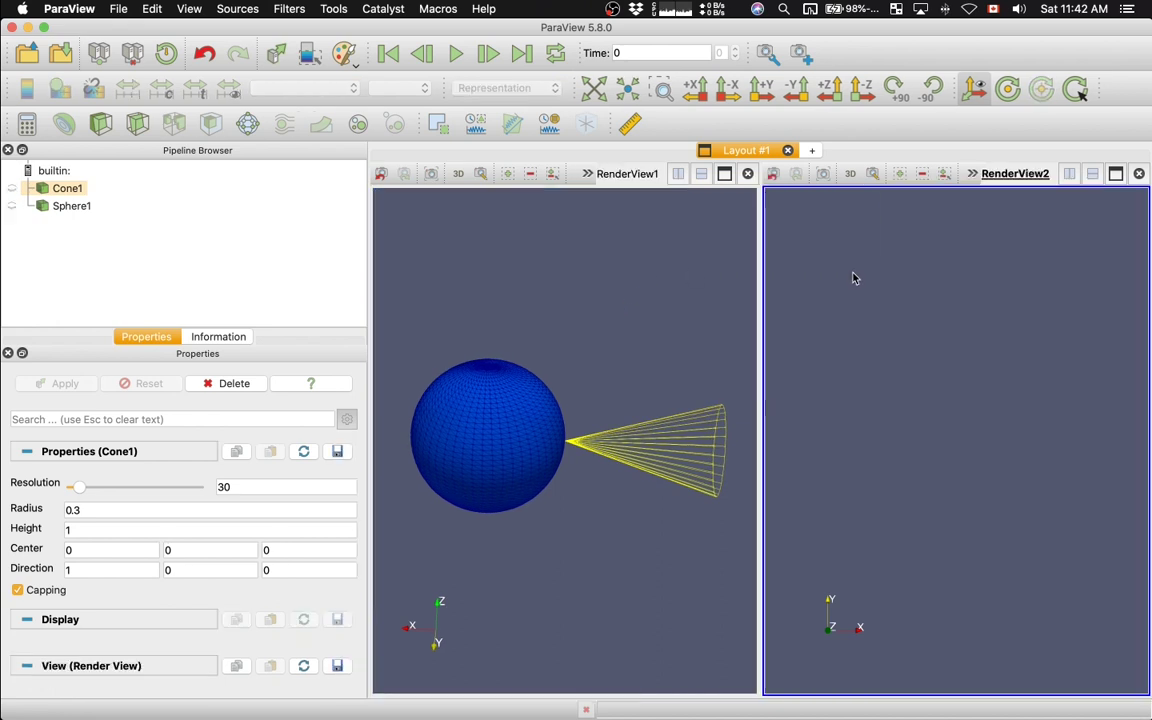
Step: Show the cone and the sphere in the second render view and orbit it to see both objects
{"action": "left_click", "coordinate": [12, 189]}
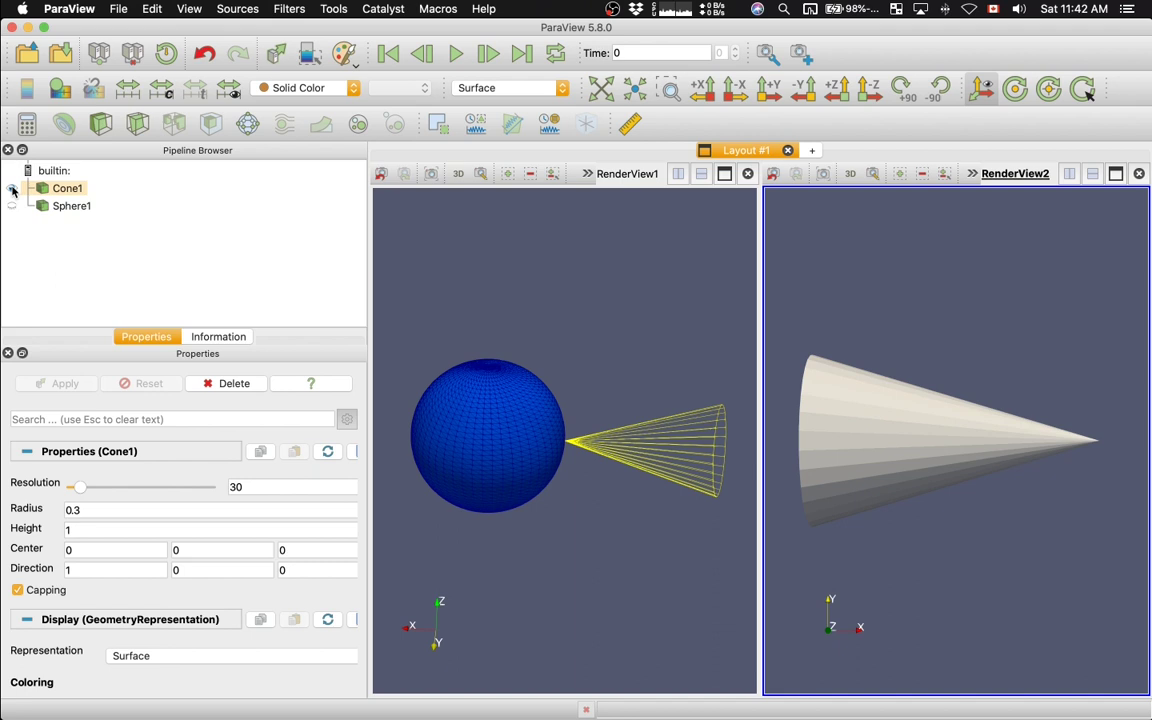
{"action": "left_click", "coordinate": [12, 206]}
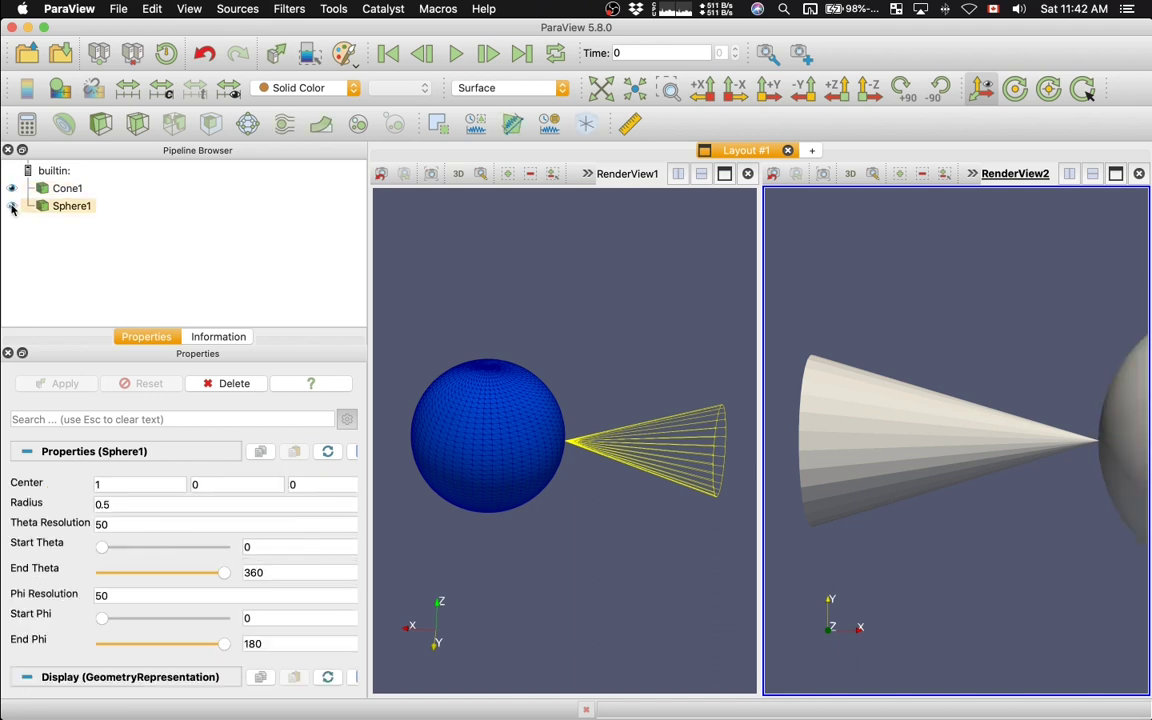
{"action": "left_click_drag", "start_coordinate": [959, 360], "coordinate": [913, 381]}
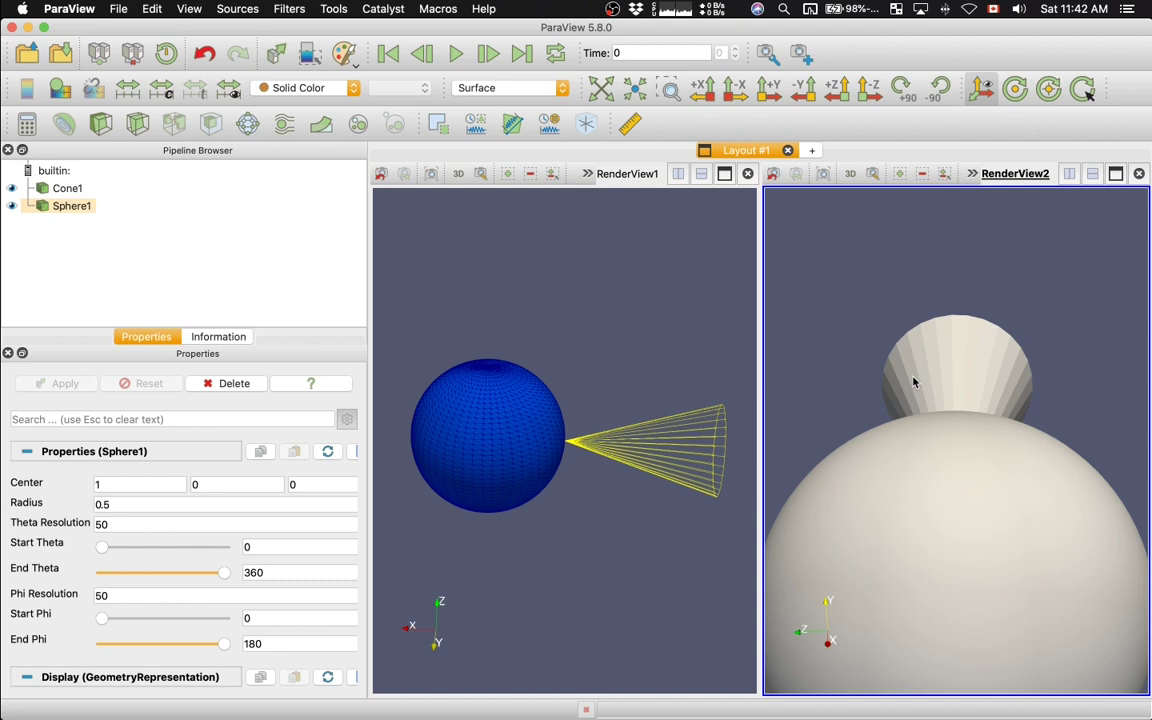
{"action": "scroll", "coordinate": [913, 381], "scroll_direction": "down", "scroll_amount": 2}
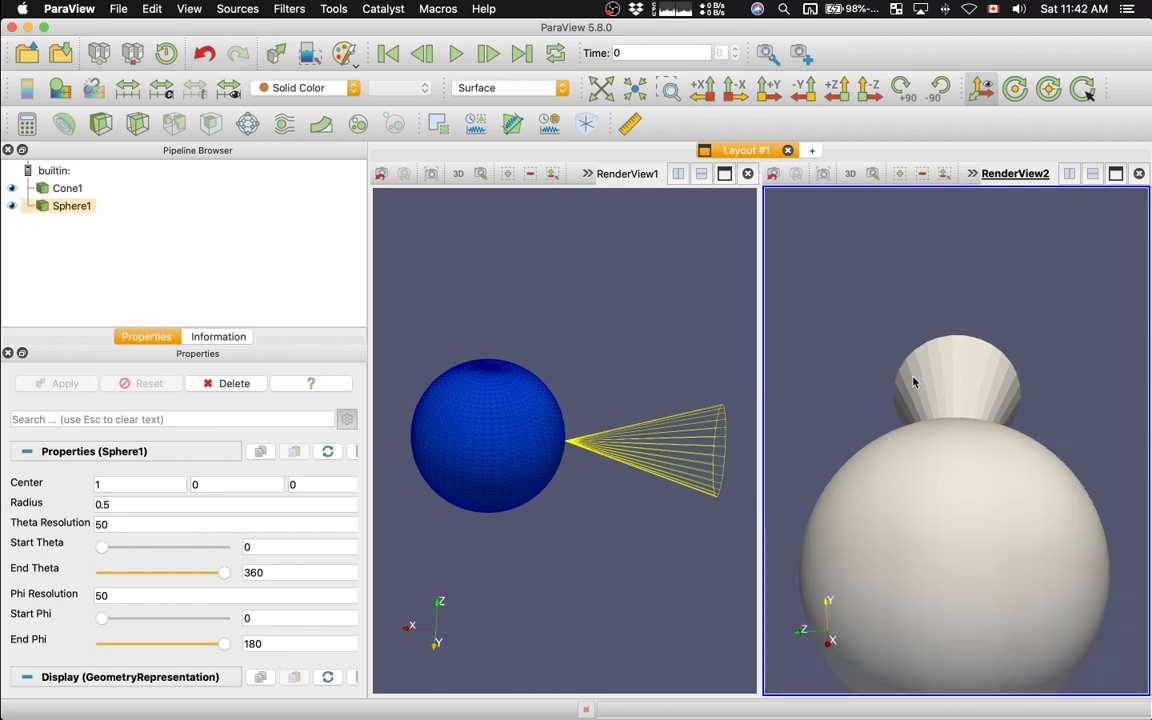
{"action": "left_click_drag", "start_coordinate": [841, 316], "coordinate": [915, 316]}
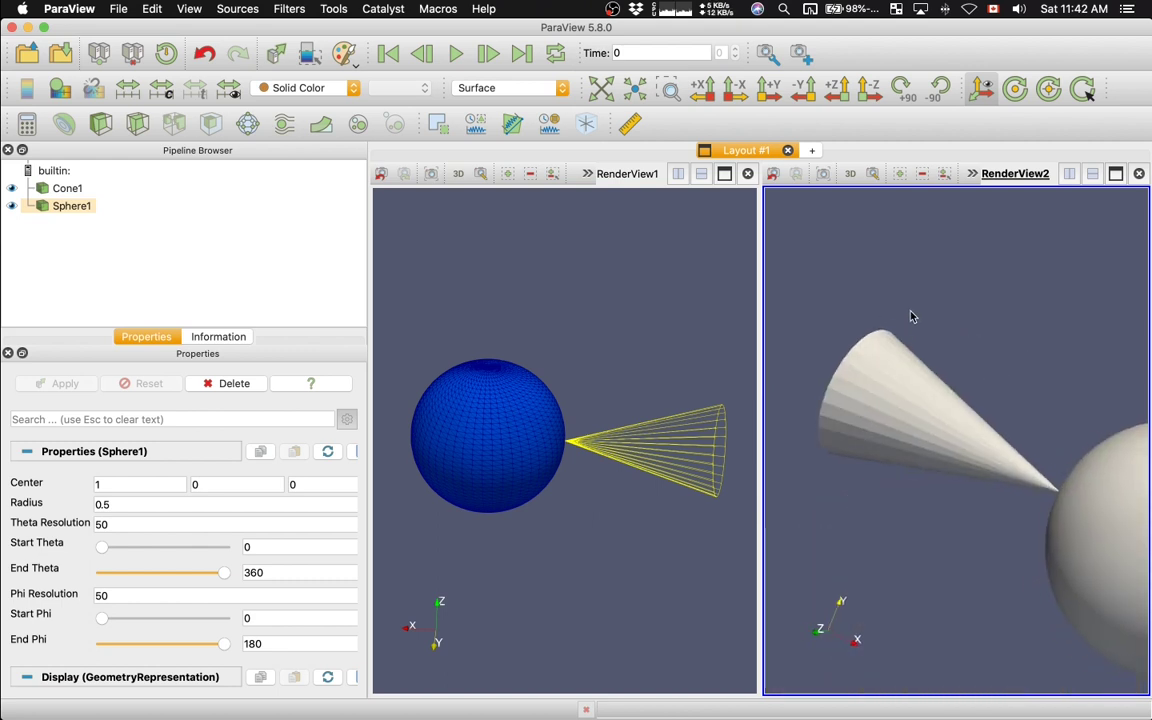
Step: Link the camera of RenderView1 with RenderView2, and rotate and zoom out the second view to test the link
{"action": "mouse_move", "coordinate": [555, 293]}
{"action": "left_mouse_down"}
{"action": "mouse_move", "coordinate": [499, 298]}
{"action": "mouse_move", "coordinate": [485, 323]}
{"action": "mouse_move", "coordinate": [581, 337]}
{"action": "mouse_move", "coordinate": [571, 309]}
{"action": "left_mouse_up"}
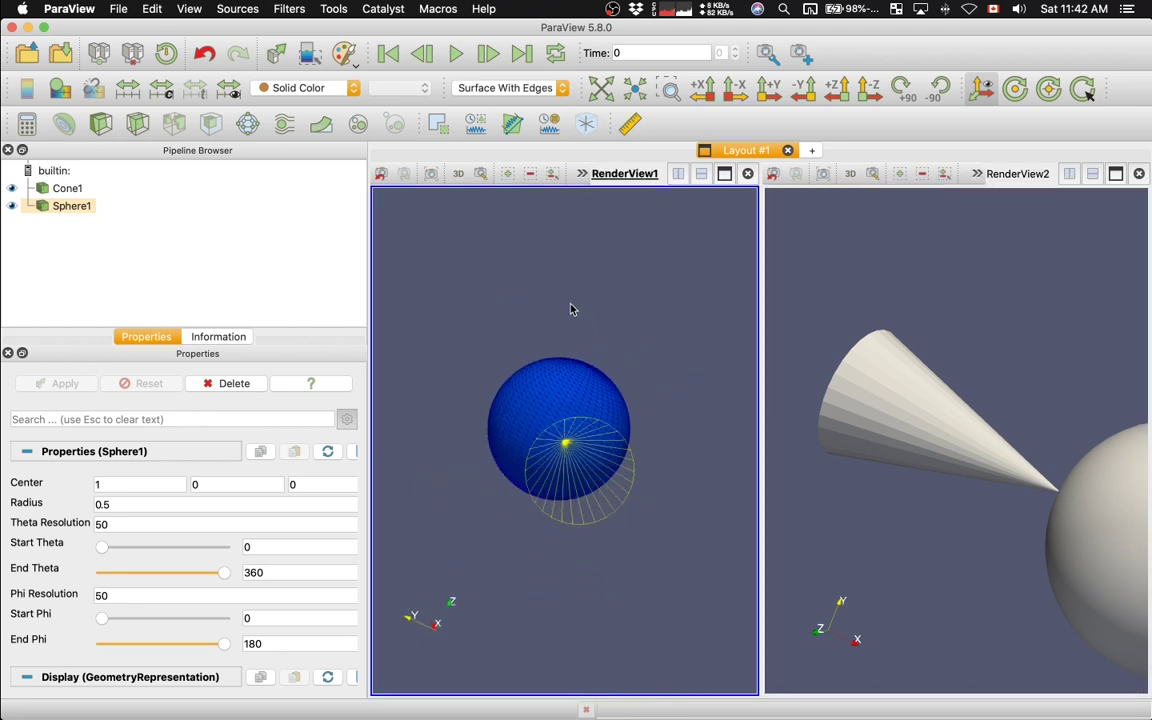
{"action": "right_click", "coordinate": [567, 247]}
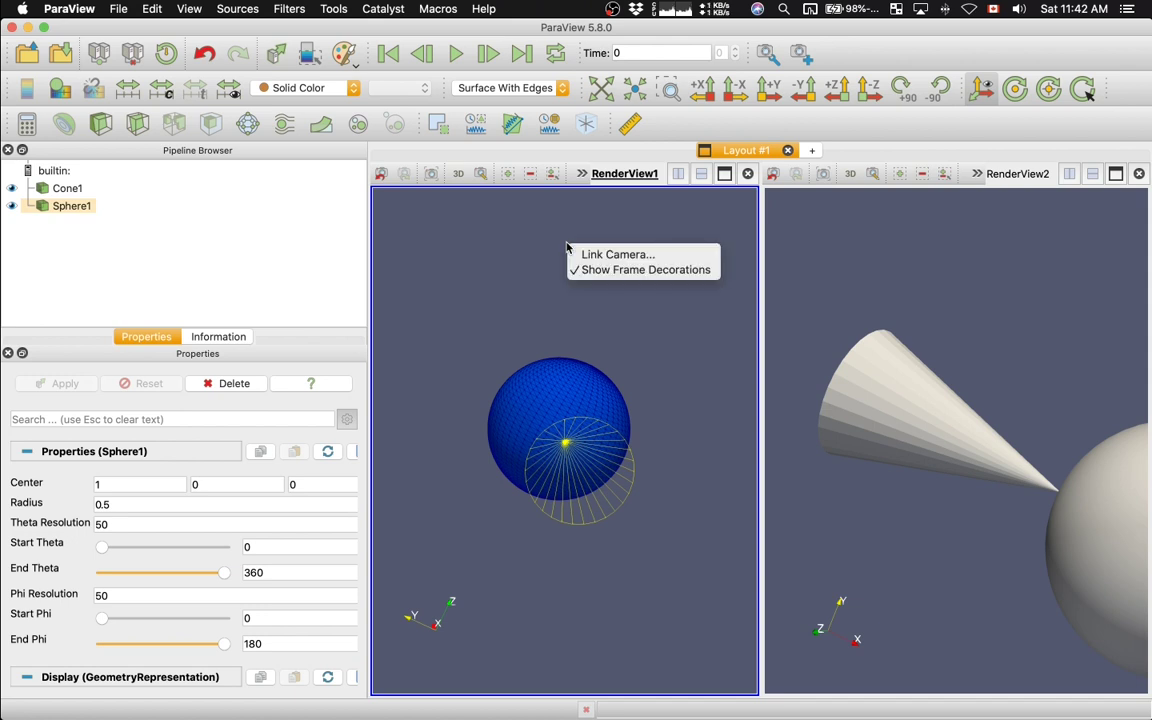
{"action": "left_click", "coordinate": [582, 254]}
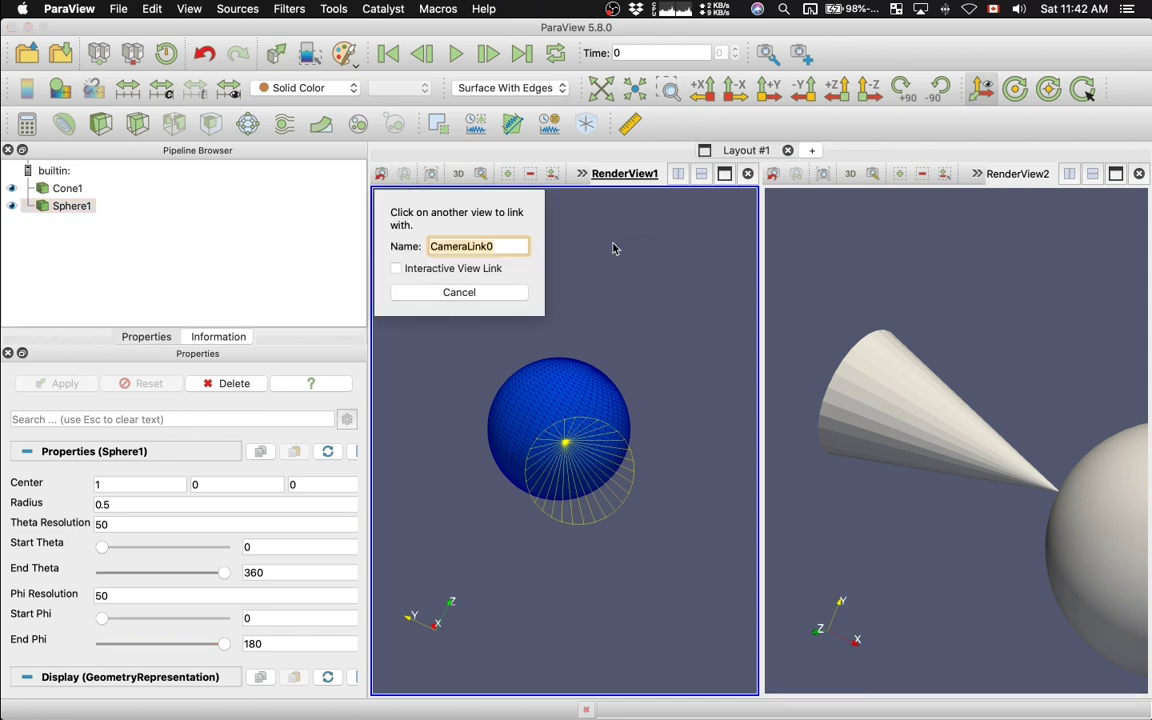
{"action": "left_click", "coordinate": [906, 266]}
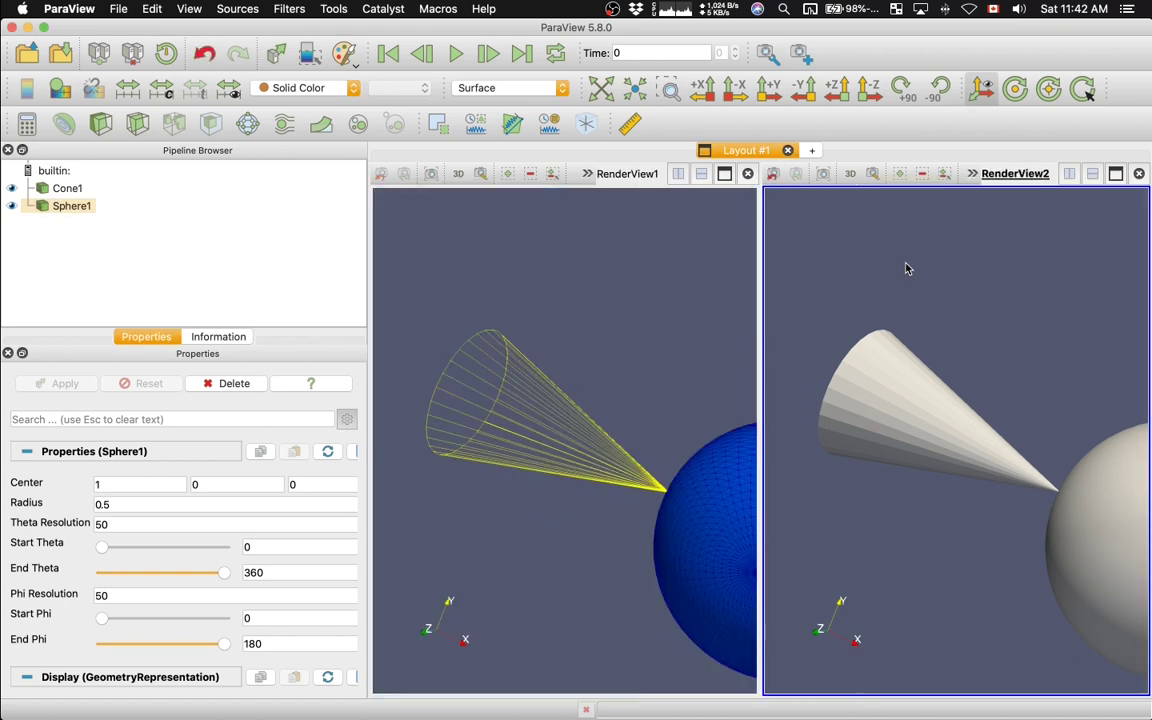
{"action": "left_click_drag", "start_coordinate": [906, 268], "coordinate": [892, 298]}
{"action": "scroll", "coordinate": [838, 244], "scroll_direction": "down", "scroll_amount": 5}
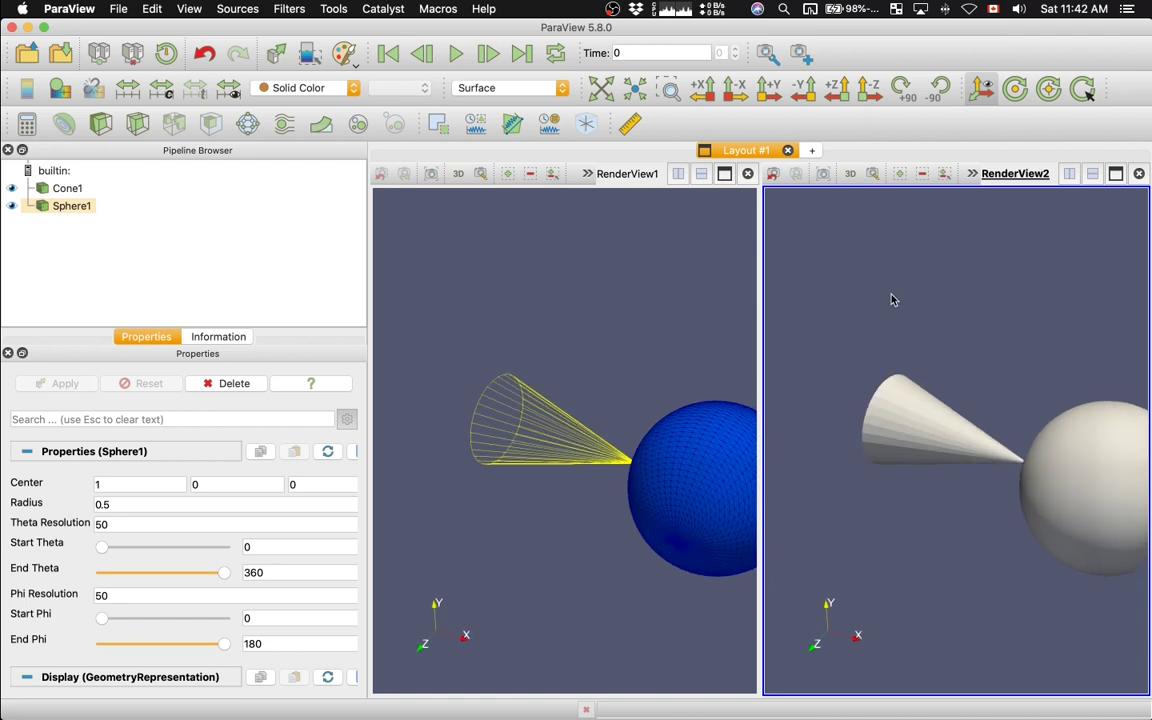
Step: Remove the CameraLink0 link between the two render views and orbit the first view to check its independence
{"action": "left_click", "coordinate": [335, 8]}
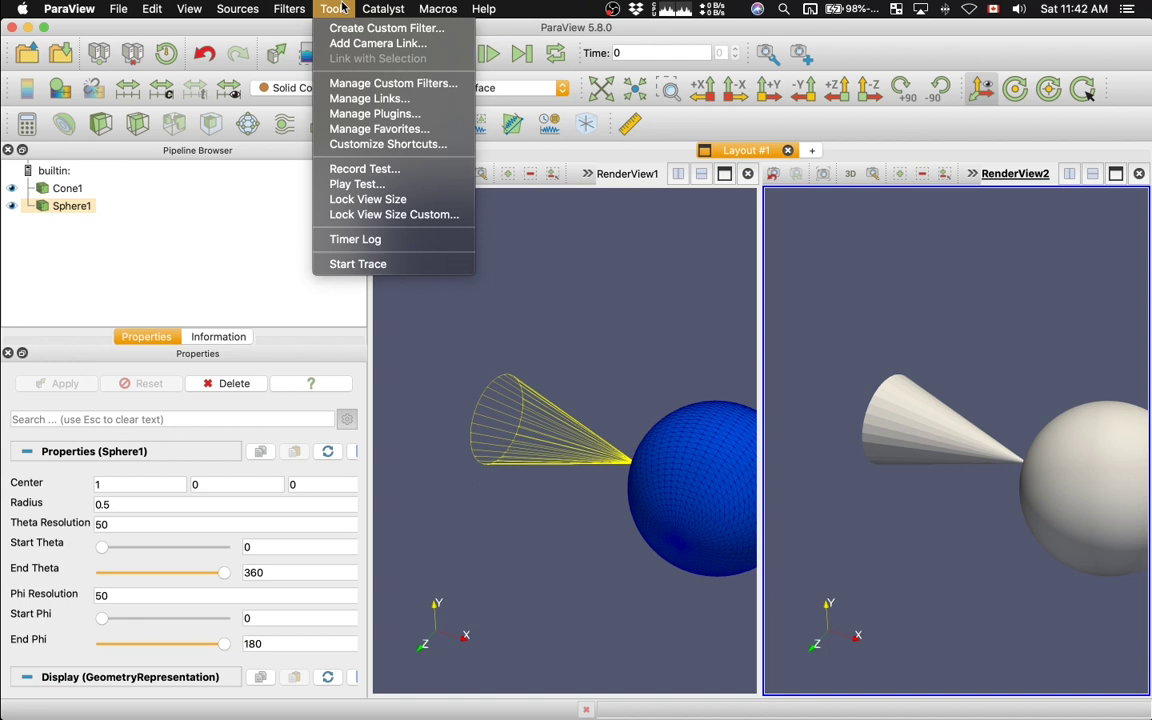
{"action": "left_click", "coordinate": [355, 99]}
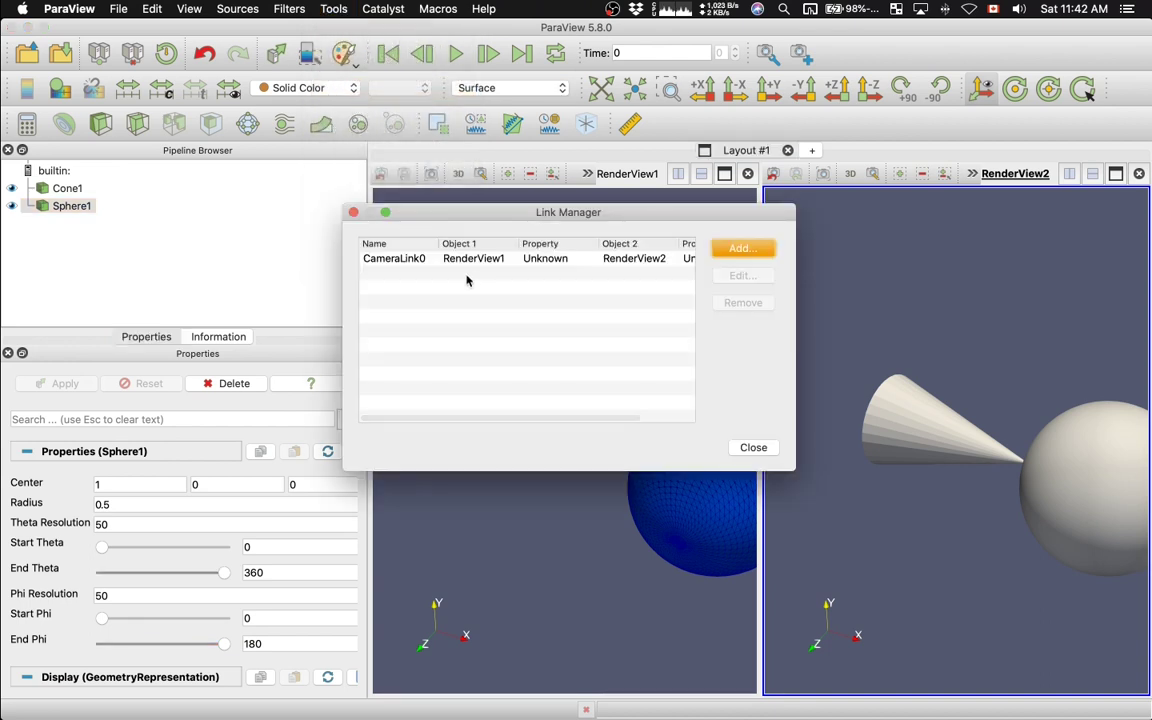
{"action": "left_click", "coordinate": [462, 259]}
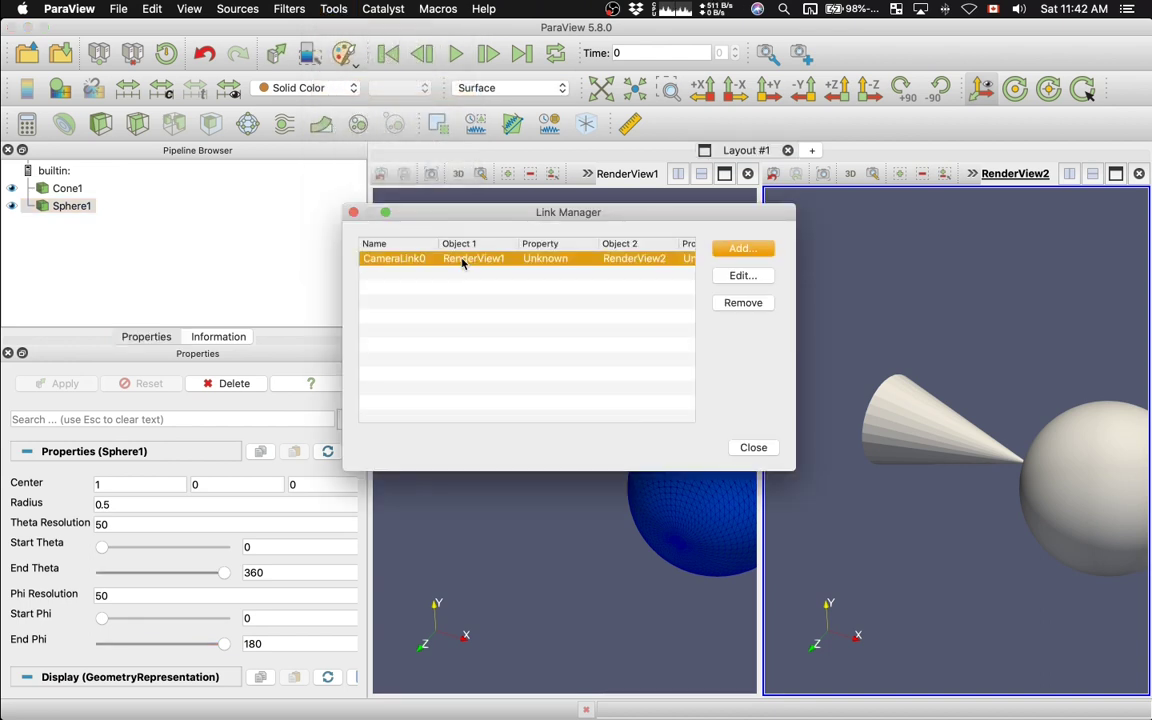
{"action": "left_click", "coordinate": [745, 302]}
{"action": "left_click", "coordinate": [757, 452]}
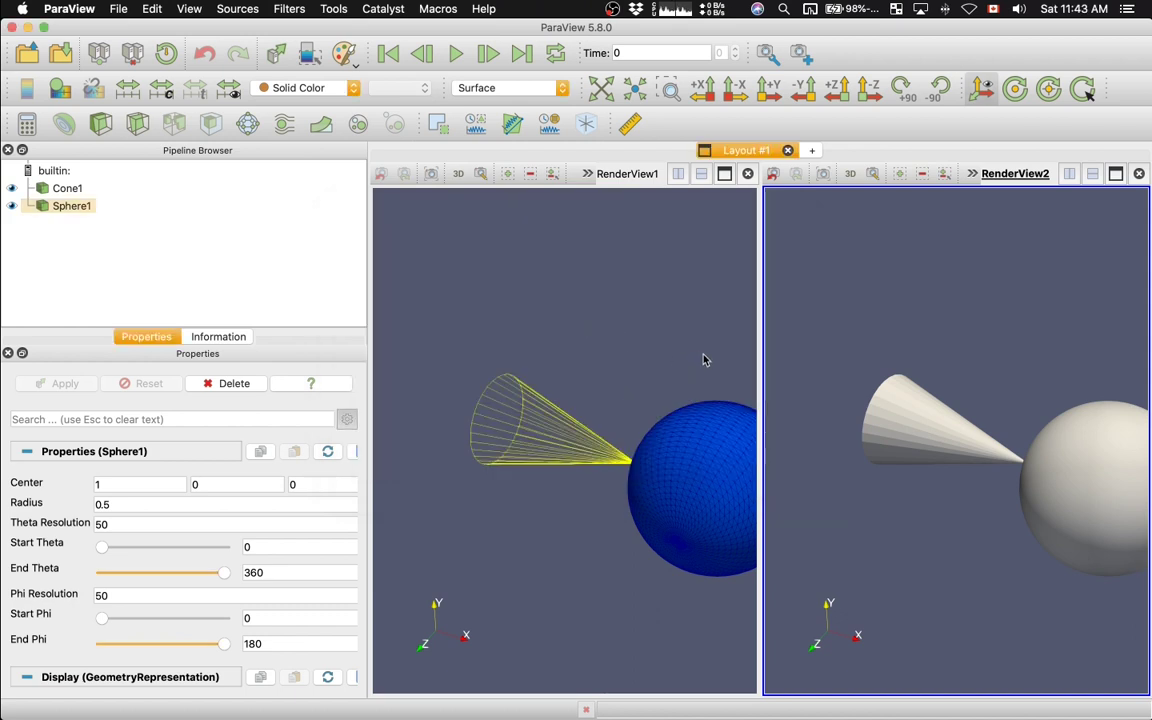
{"action": "left_click_drag", "start_coordinate": [633, 314], "coordinate": [566, 353]}
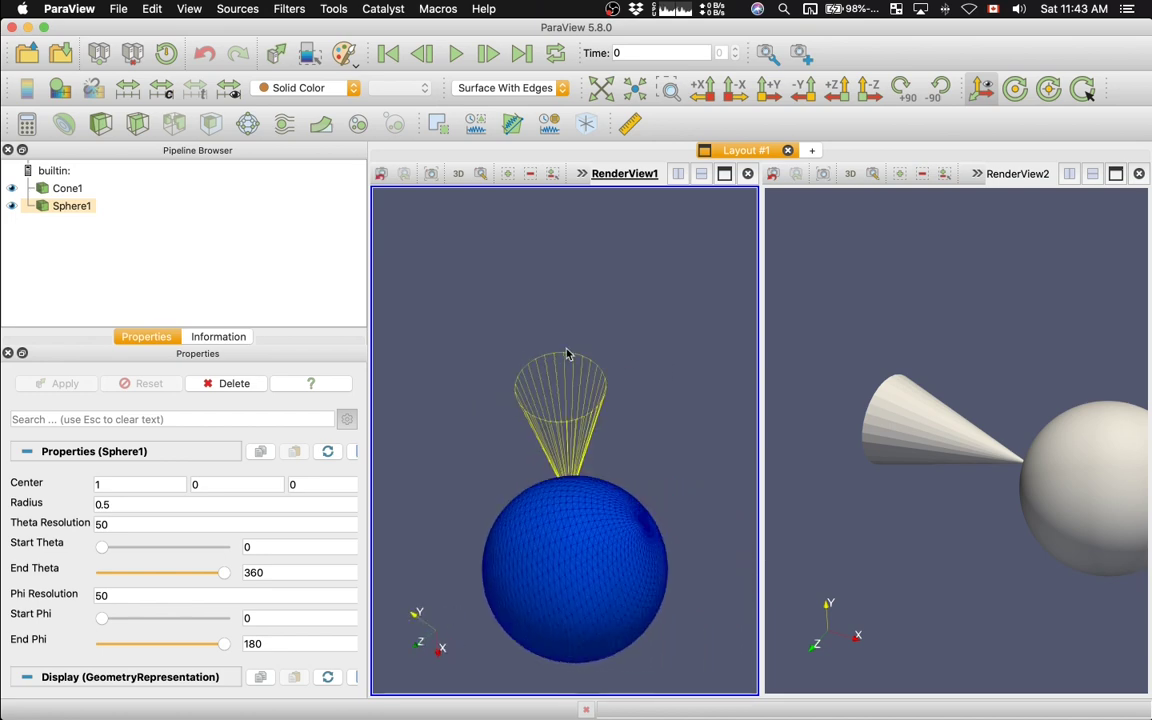
{"action": "left_click", "coordinate": [848, 323]}
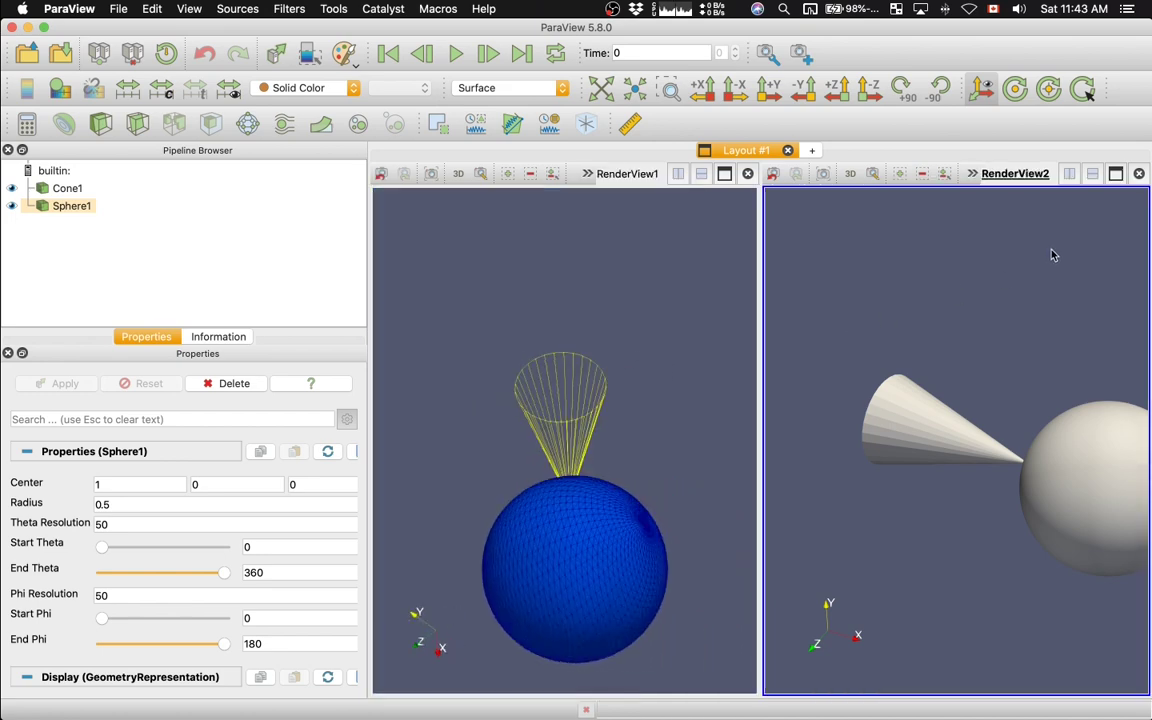
Step: Split the second view into upper and lower halves and create a Render View in the lower one showing the cone
{"action": "left_click", "coordinate": [1092, 173]}
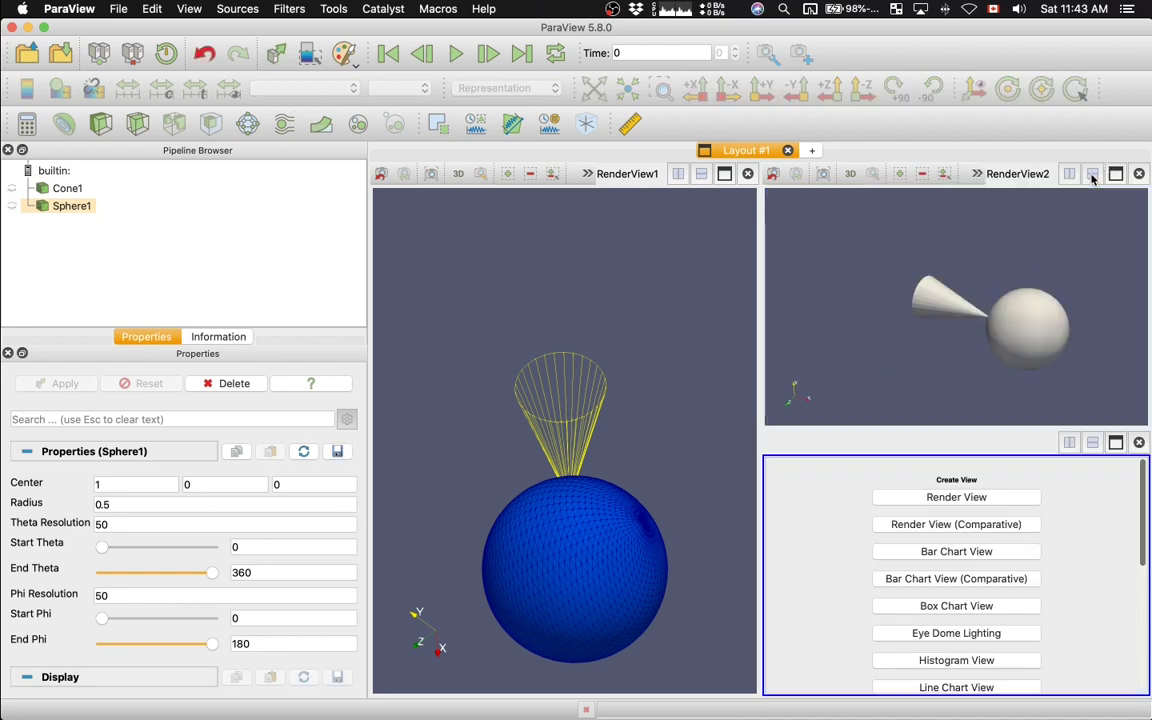
{"action": "left_click", "coordinate": [956, 497]}
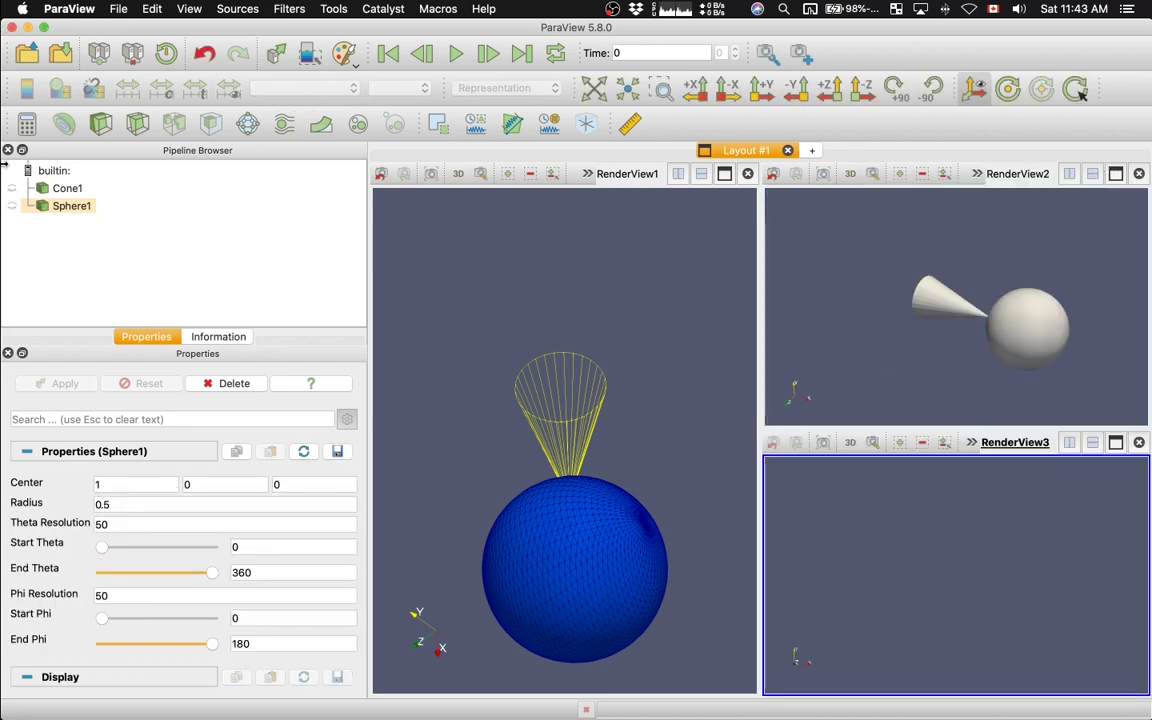
{"action": "left_click", "coordinate": [11, 188]}
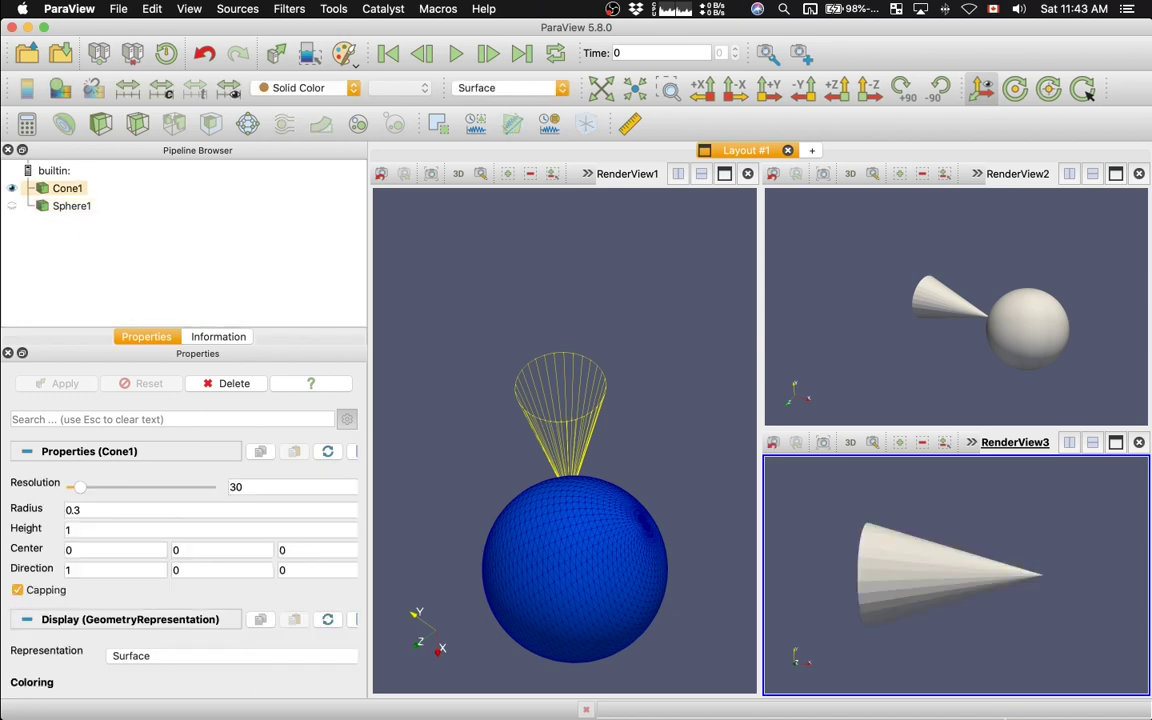
{"action": "left_click_drag", "start_coordinate": [903, 593], "coordinate": [982, 614]}
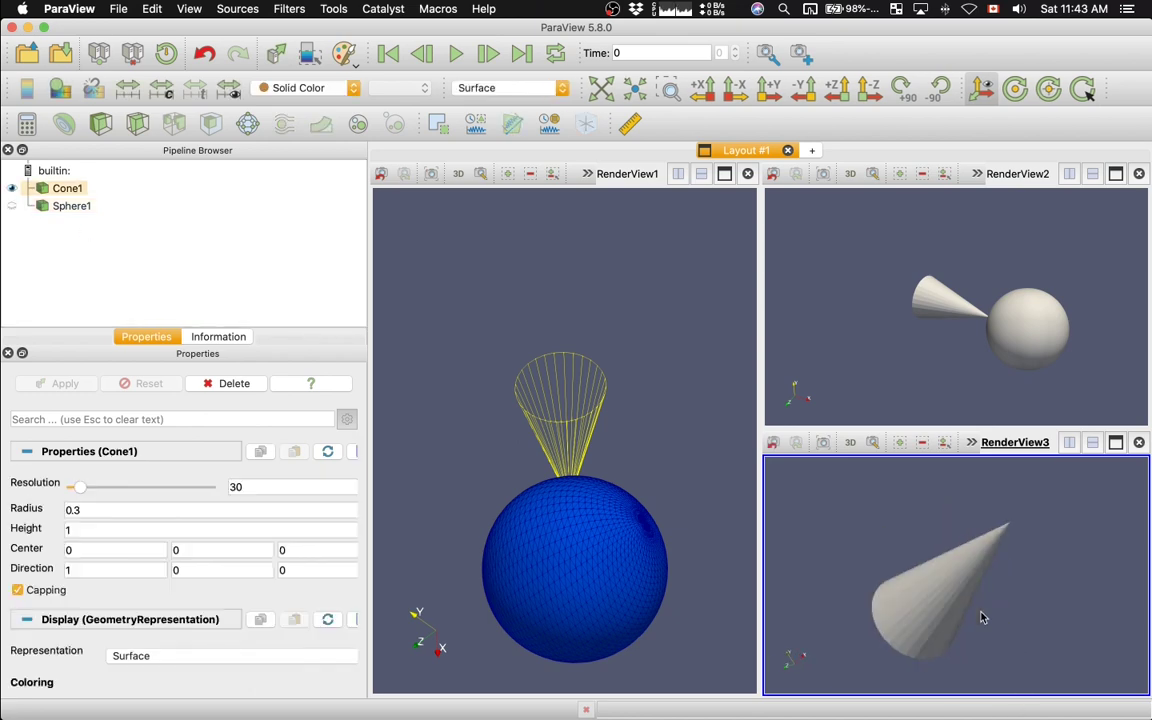
Step: Close the third render view and disconnect from the server, discarding the current state
{"action": "left_click", "coordinate": [1139, 444]}
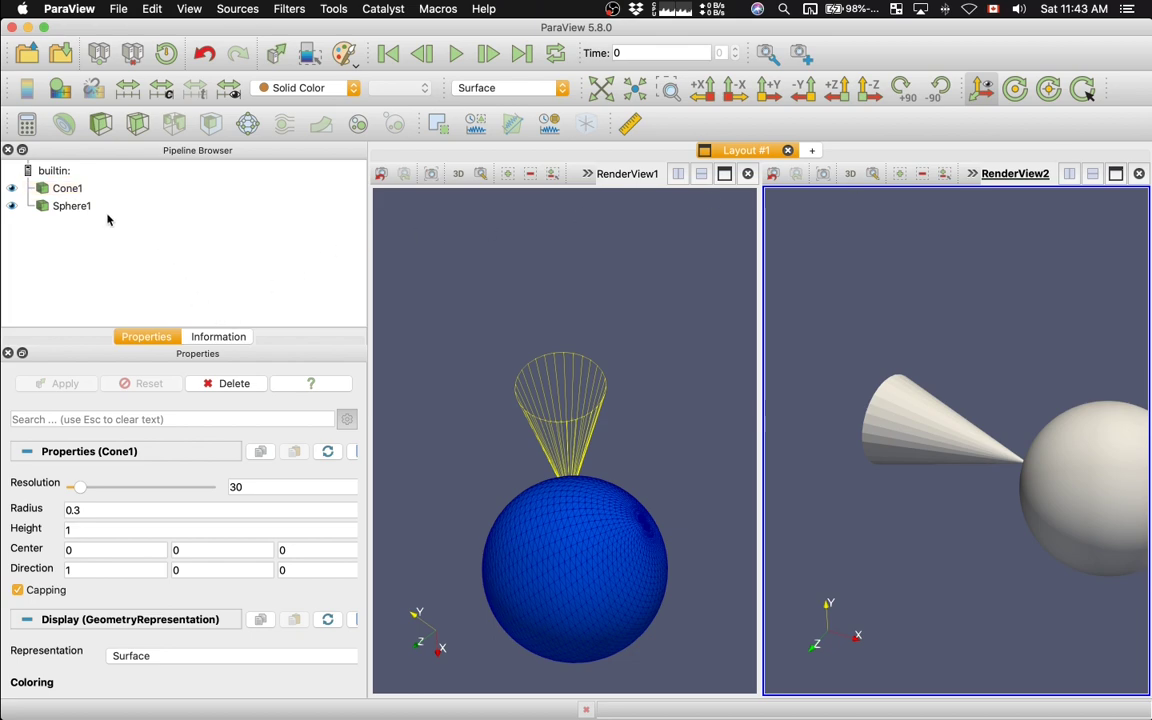
{"action": "left_click", "coordinate": [69, 205]}
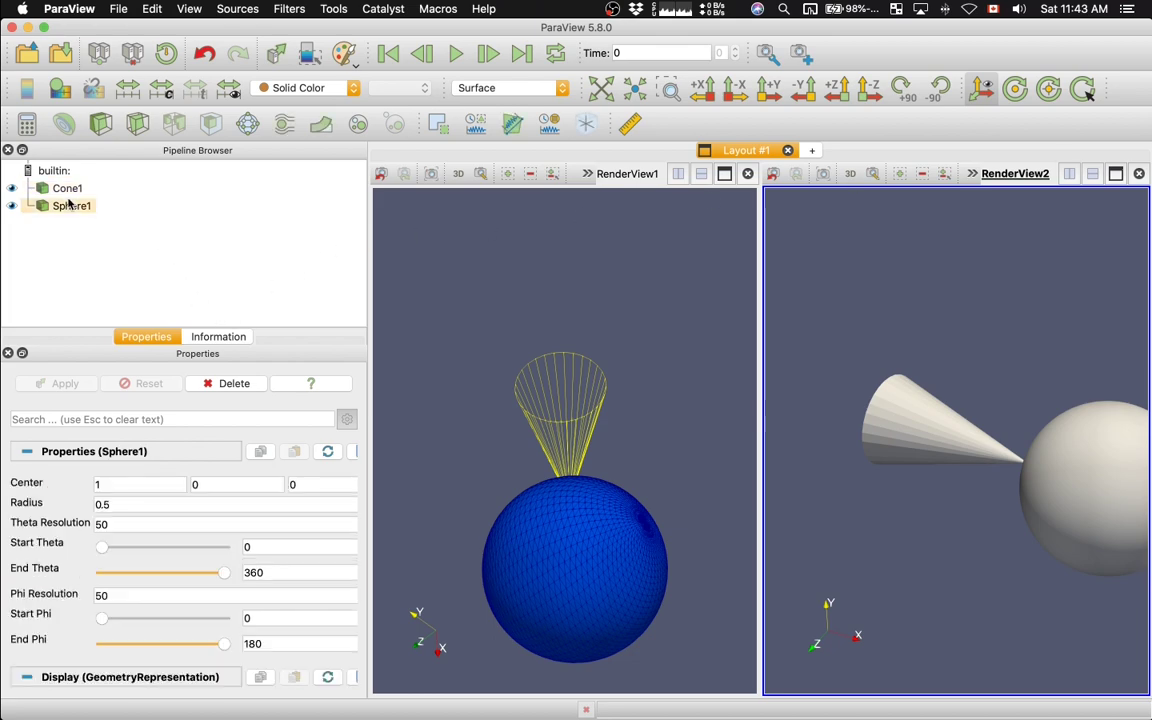
{"action": "left_click", "coordinate": [133, 57]}
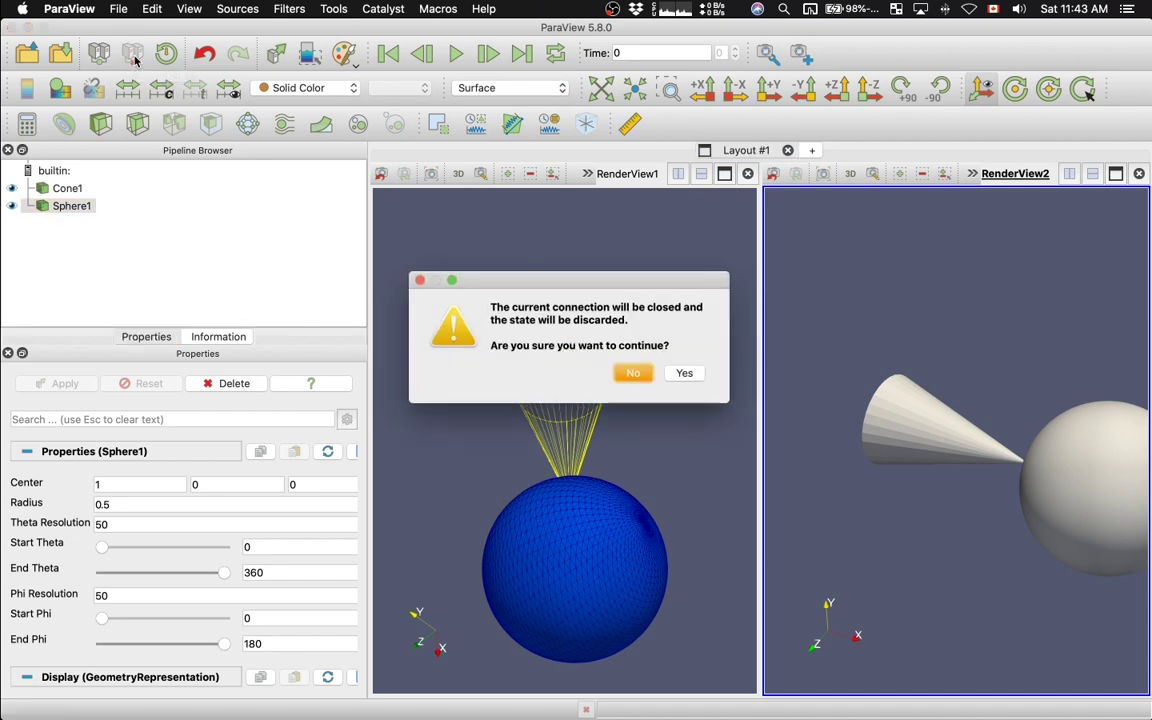
{"action": "left_click", "coordinate": [686, 373]}
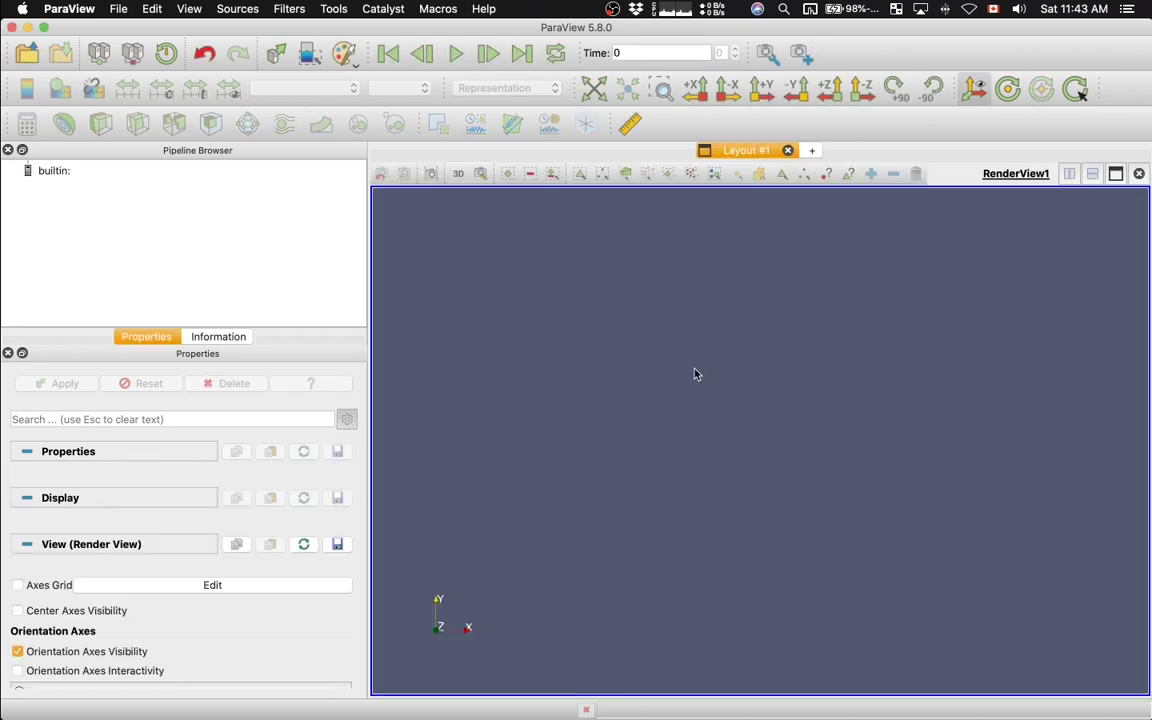
Step: Switch to Preview to read the "ParaView windows" exercise slide
{"action": "key", "text": "super+Tab"}
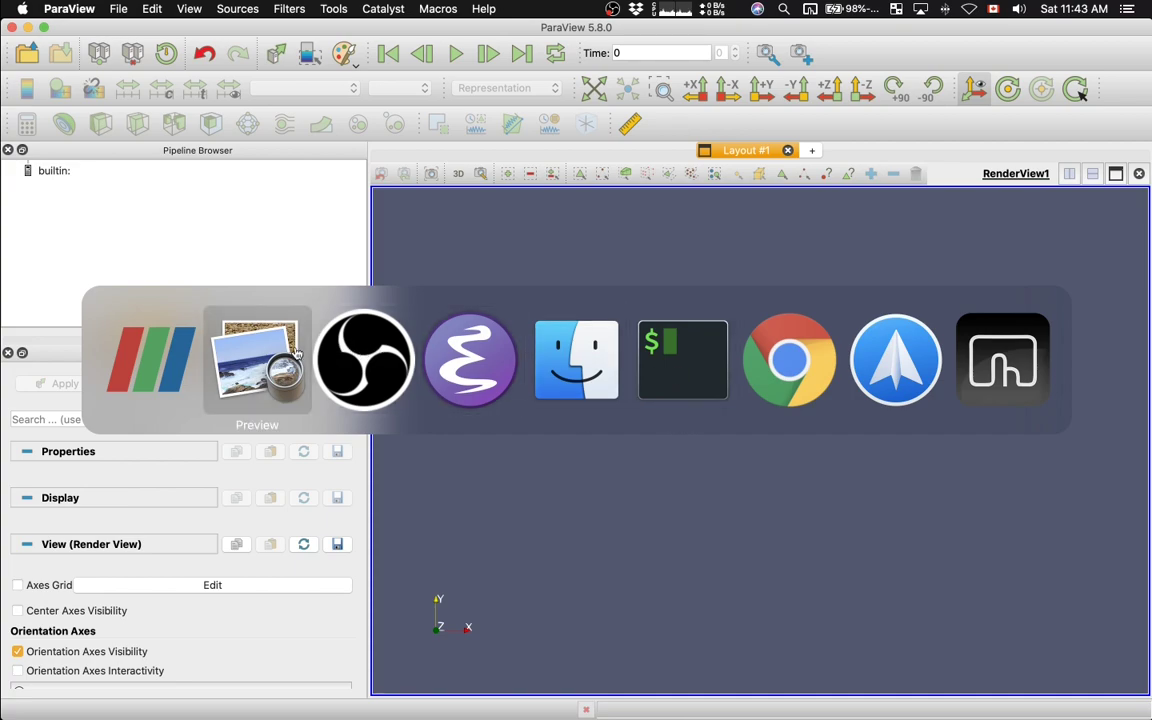
{"action": "key", "text": "Right"}
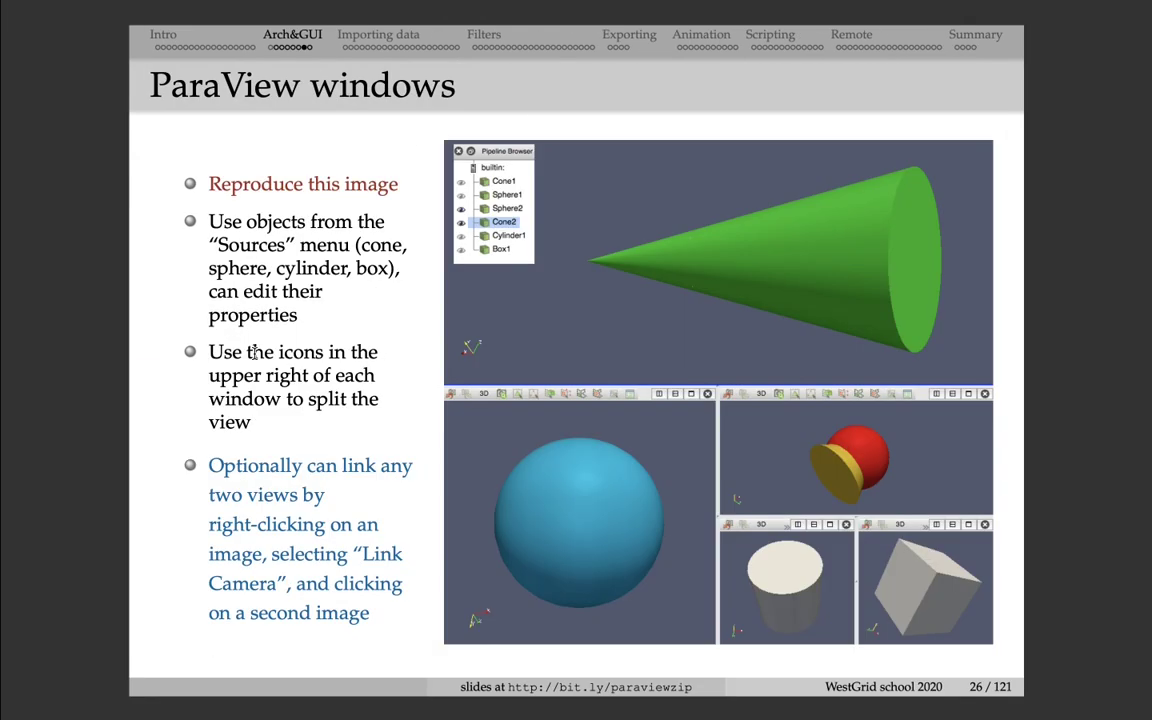